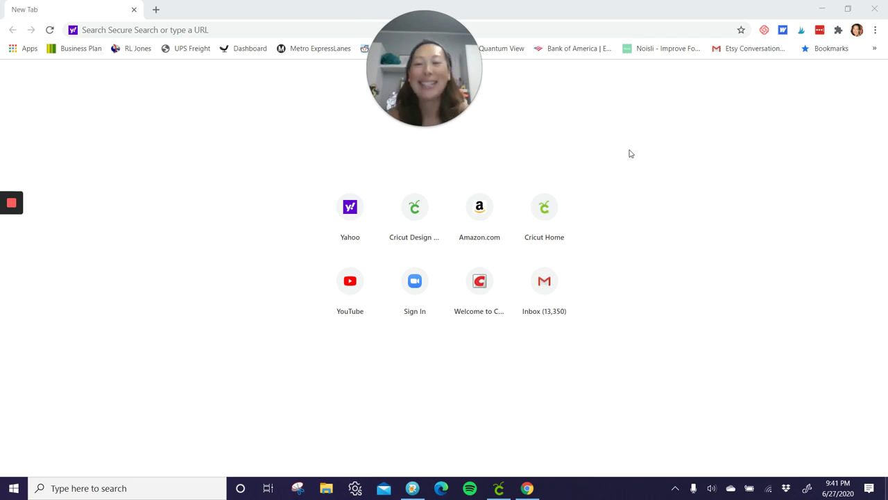
# Search the web for 'fontlab' and open the fontlab.com website
pyautogui.click(226, 24)
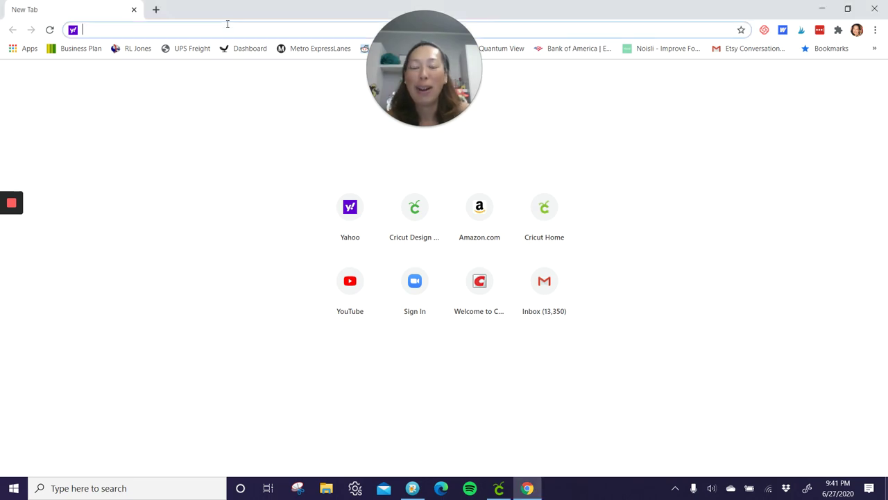
pyautogui.write('fontlab')
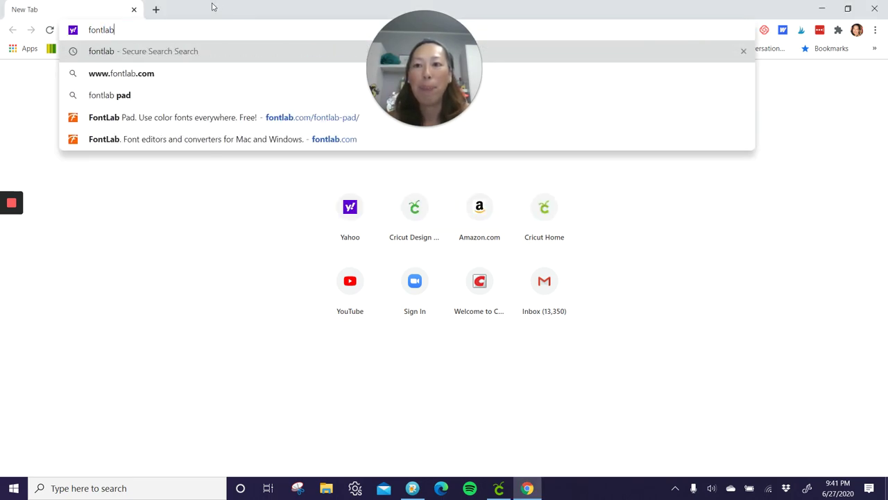
pyautogui.press('Return')
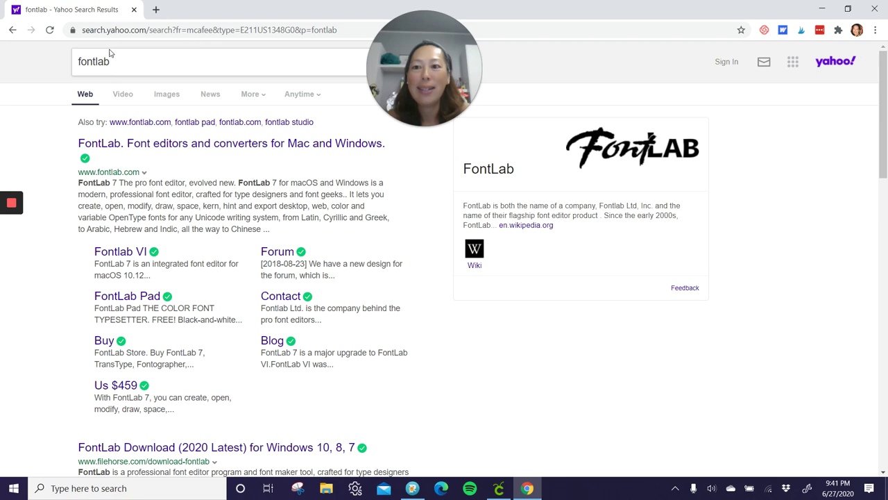
pyautogui.click(184, 144)
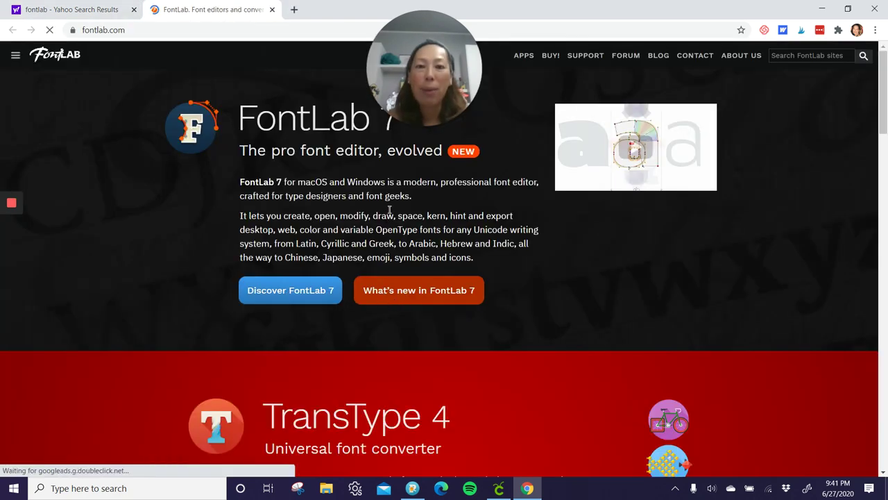
# Go to the FontLab Pad page under Modern Apps and bring the FontLab Pad window forward
pyautogui.scroll(-8, 475, 212)
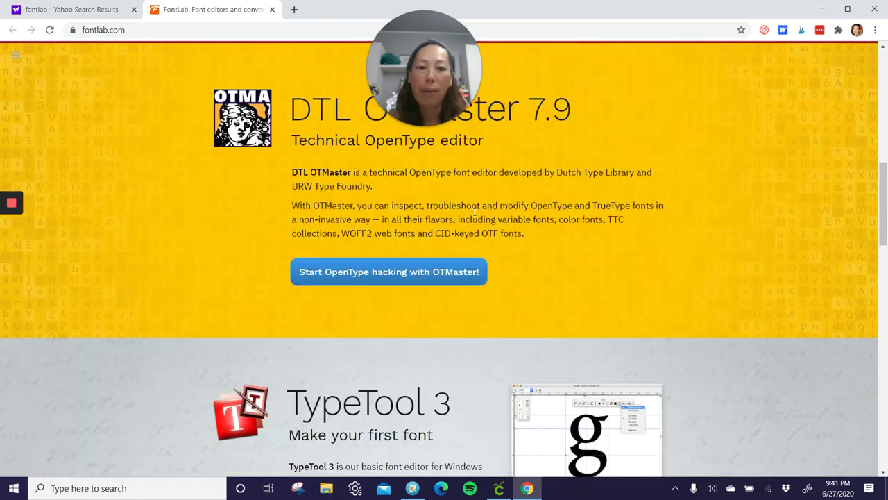
pyautogui.scroll(-8, 474, 212)
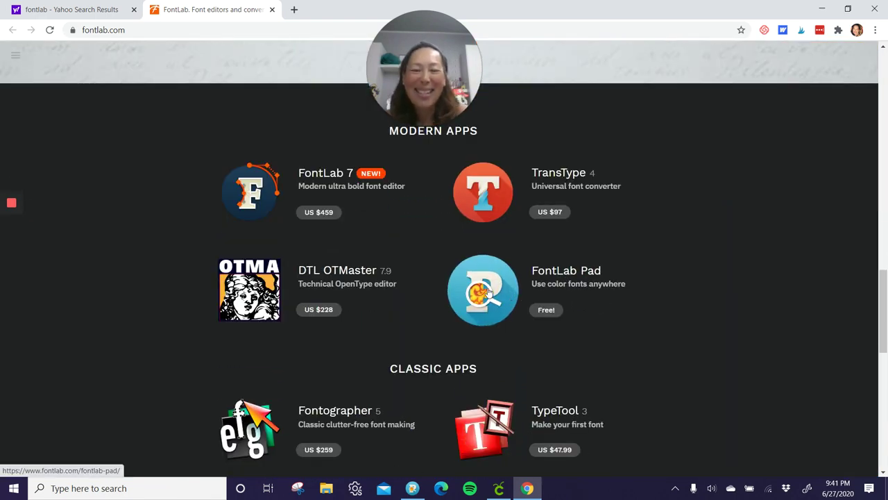
pyautogui.click(488, 292)
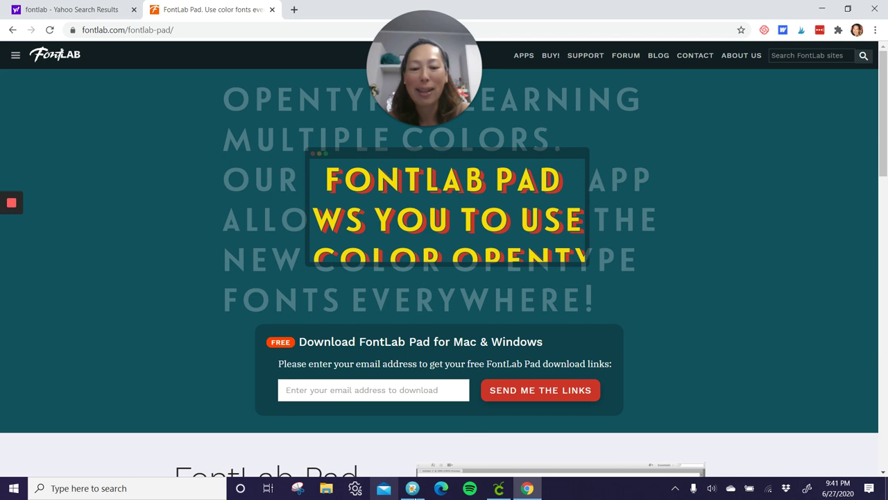
pyautogui.click(415, 491)
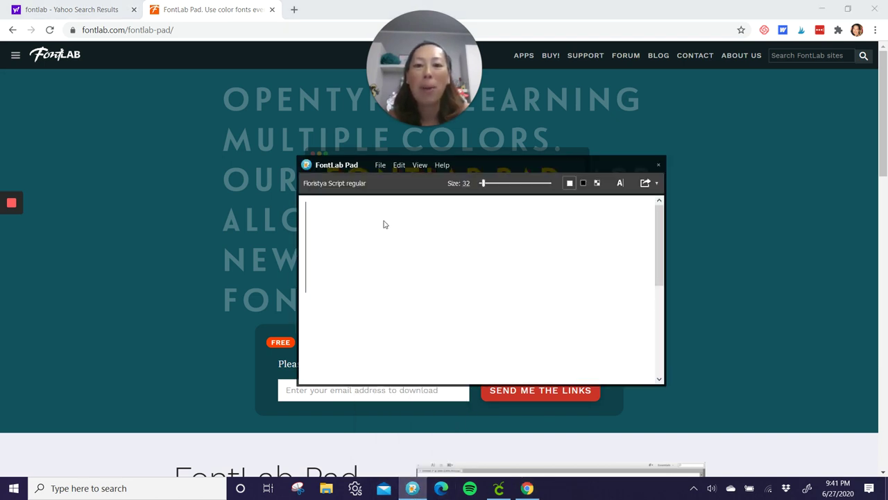
# Look through File > Recent Fonts and close the menu without loading one
pyautogui.click(380, 168)
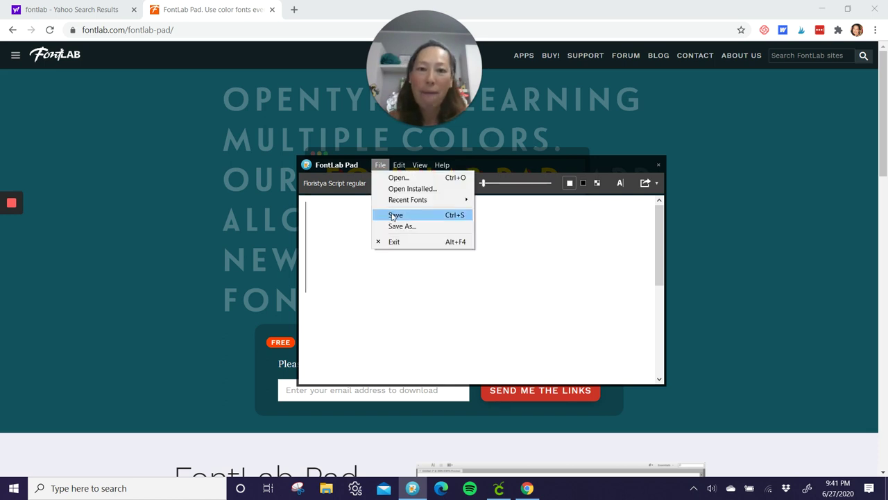
pyautogui.moveTo(396, 203)
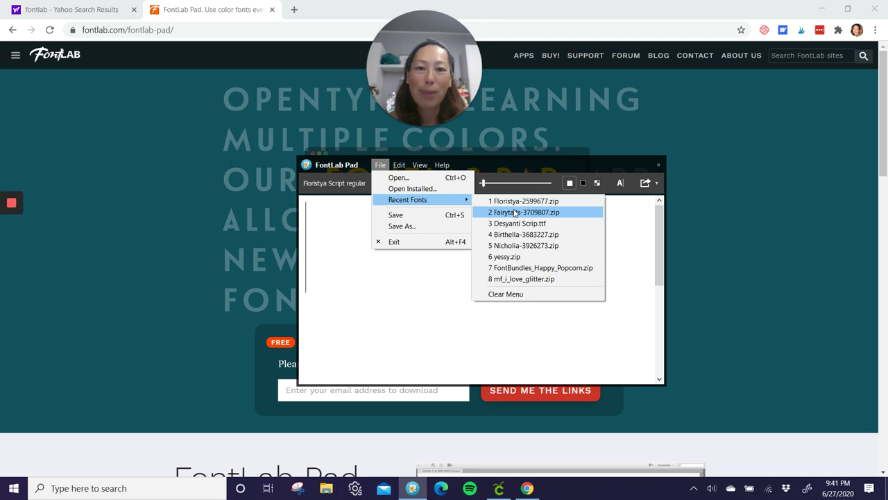
pyautogui.click(374, 305)
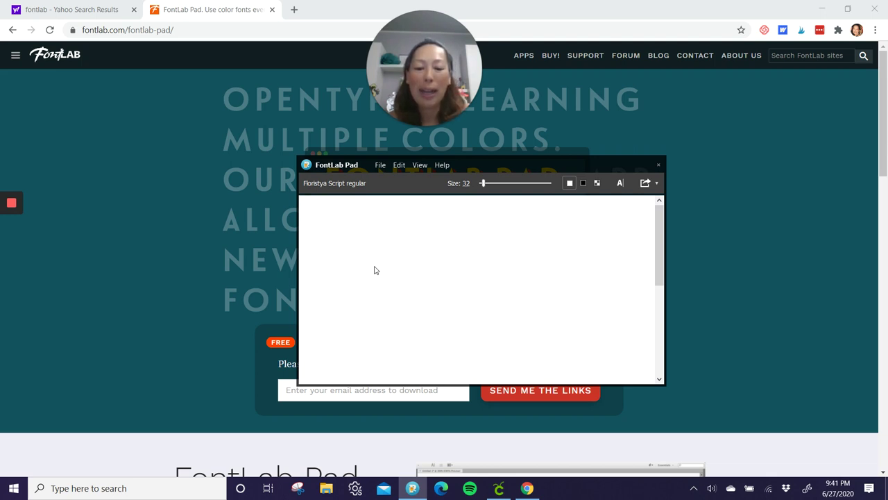
# Type the name 'Lisa' in Floristya Script regular, fixing the mistyped letters
pyautogui.write('Cla')
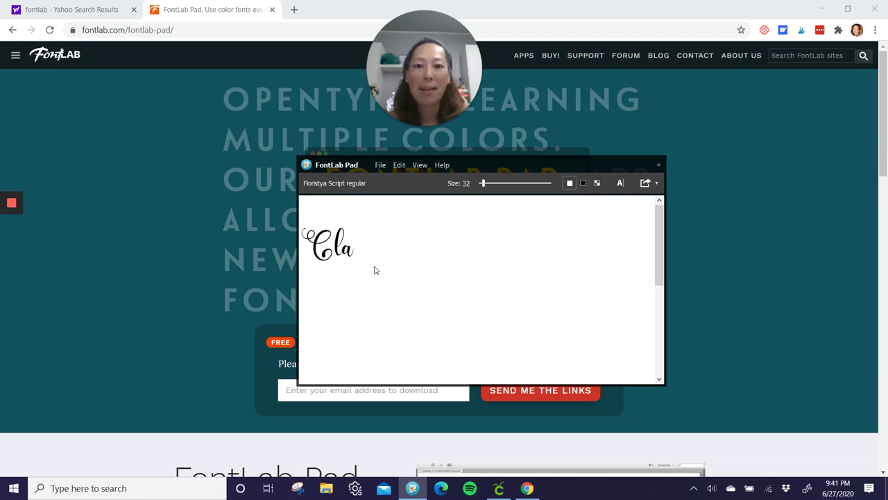
pyautogui.press('BackSpace')
pyautogui.press('BackSpace')
pyautogui.press('BackSpace')
pyautogui.write('Lisa')
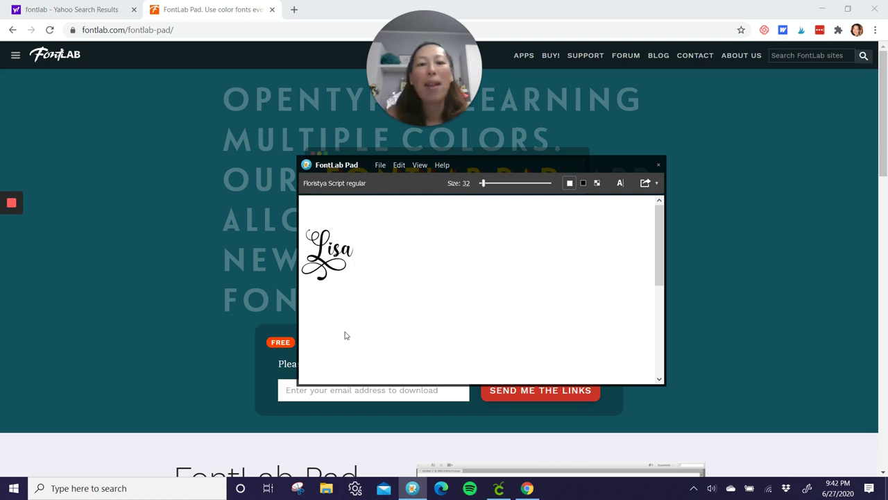
# Use Save As in the export dropdown to save the lettering as Lisa.svg on the Desktop
pyautogui.click(658, 182)
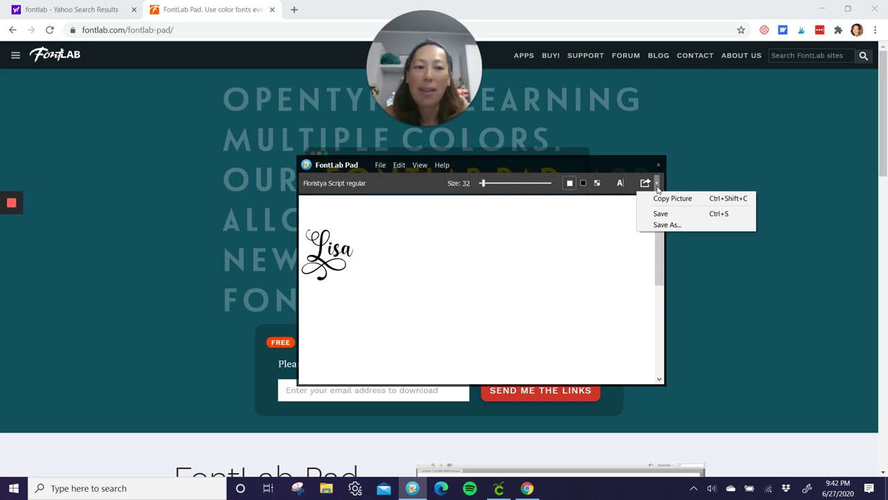
pyautogui.click(664, 226)
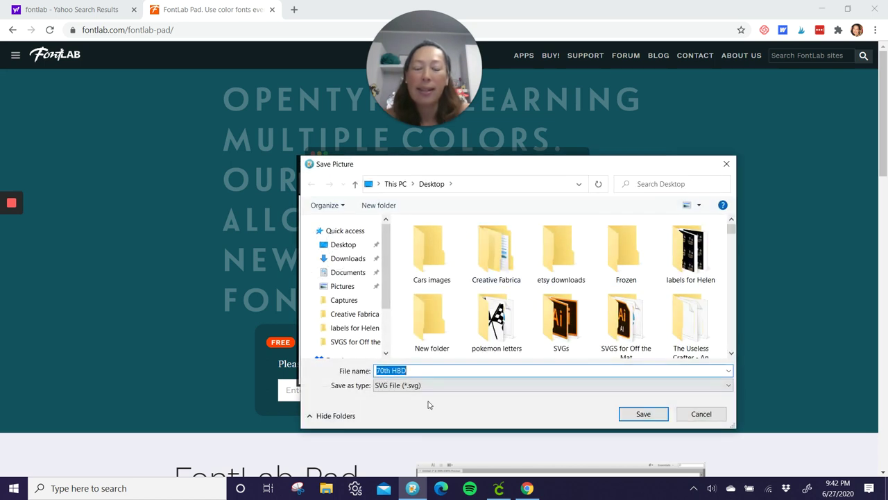
pyautogui.write('Lisa')
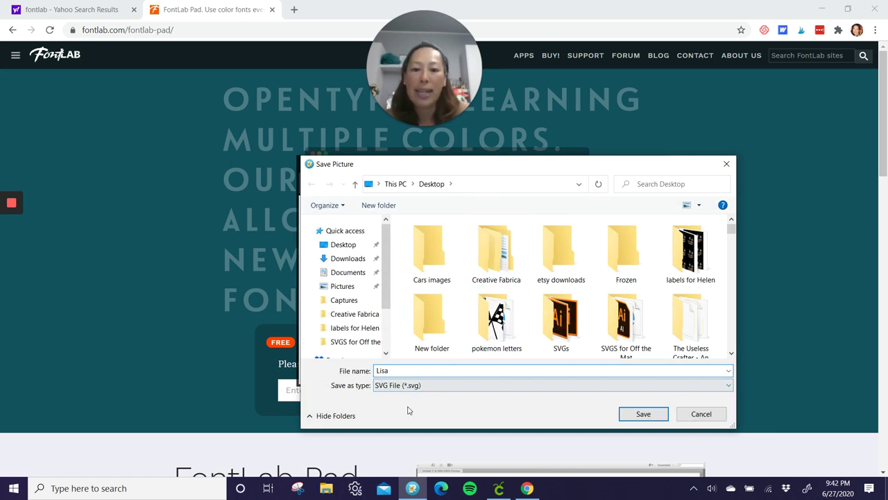
pyautogui.click(643, 415)
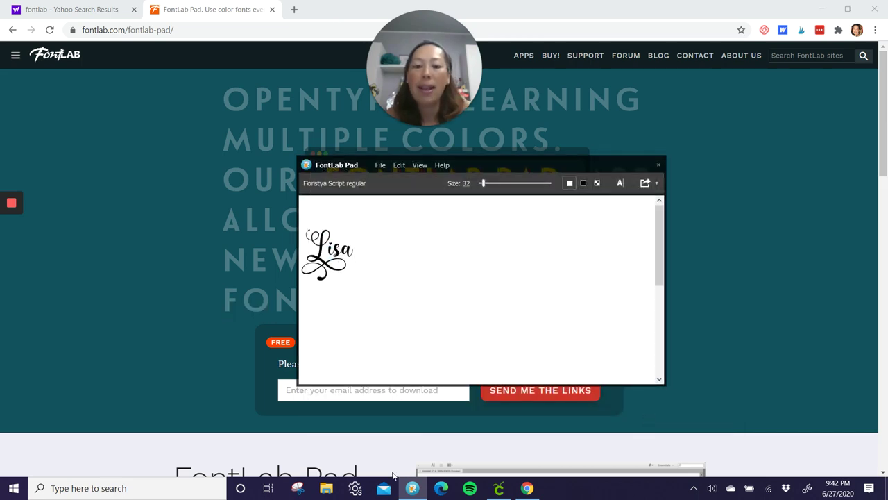
# Launch Inkscape 0.92.4 from the Windows search using 'ink'
pyautogui.click(176, 487)
pyautogui.write('ink')
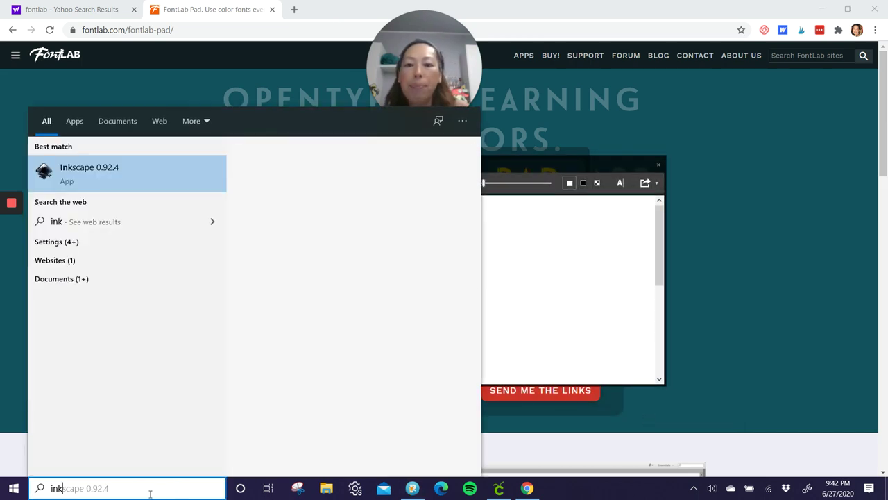
pyautogui.click(299, 265)
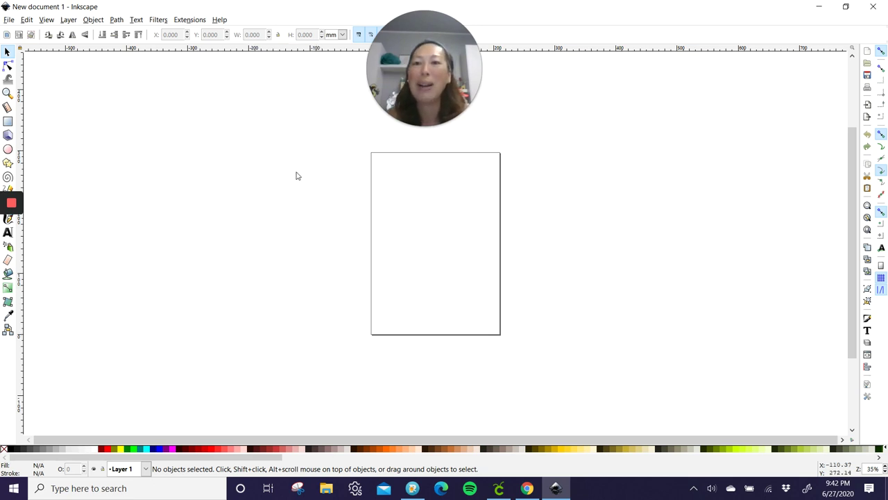
# Import the Lisa SVG file into the document with File > Import
pyautogui.click(10, 20)
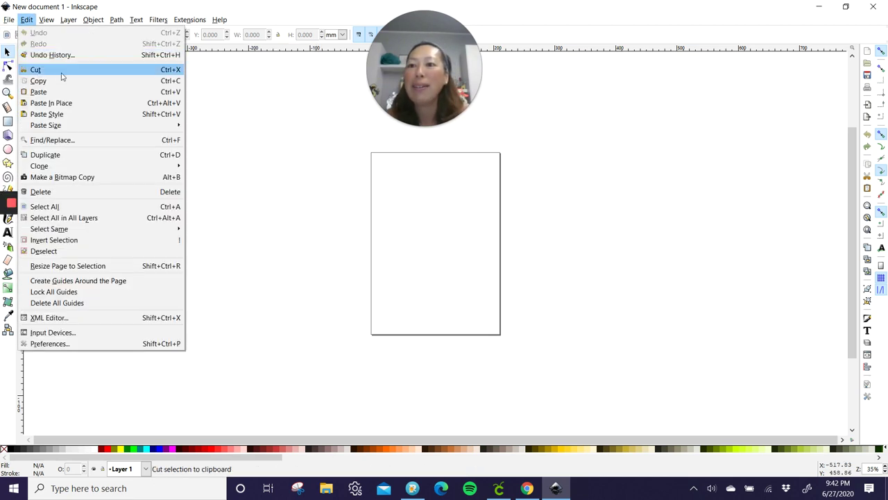
pyautogui.click(39, 125)
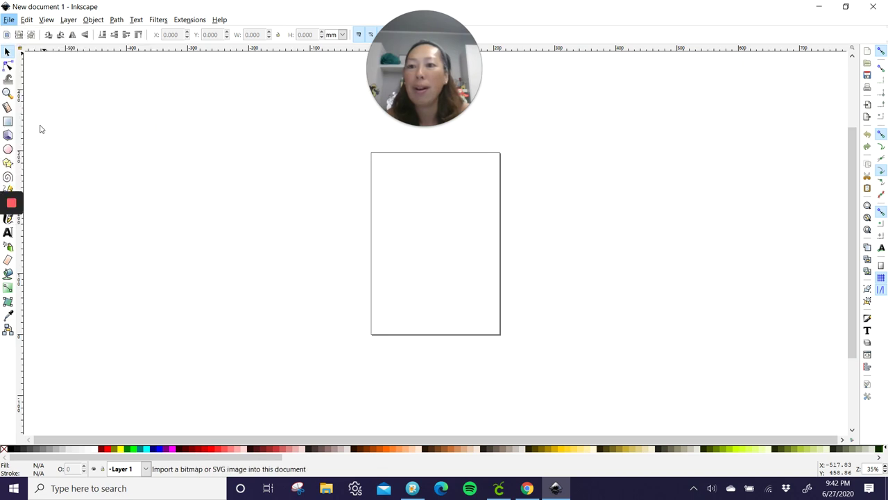
pyautogui.click(159, 72)
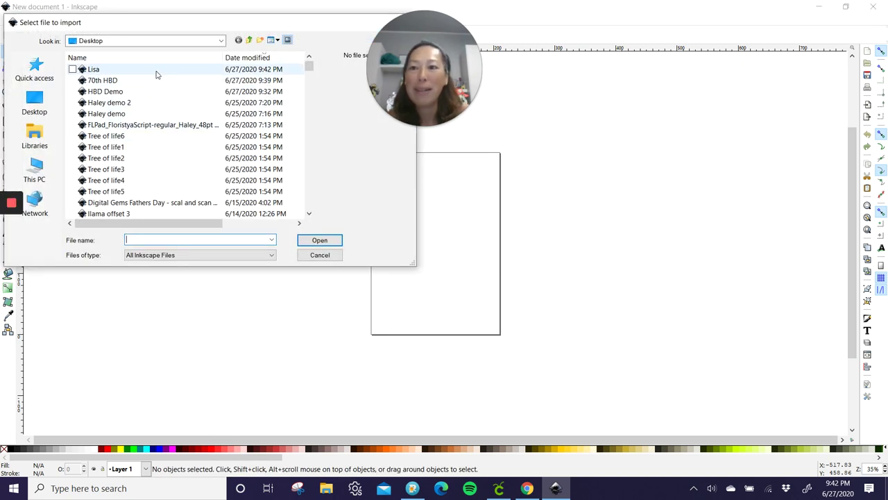
pyautogui.click(319, 240)
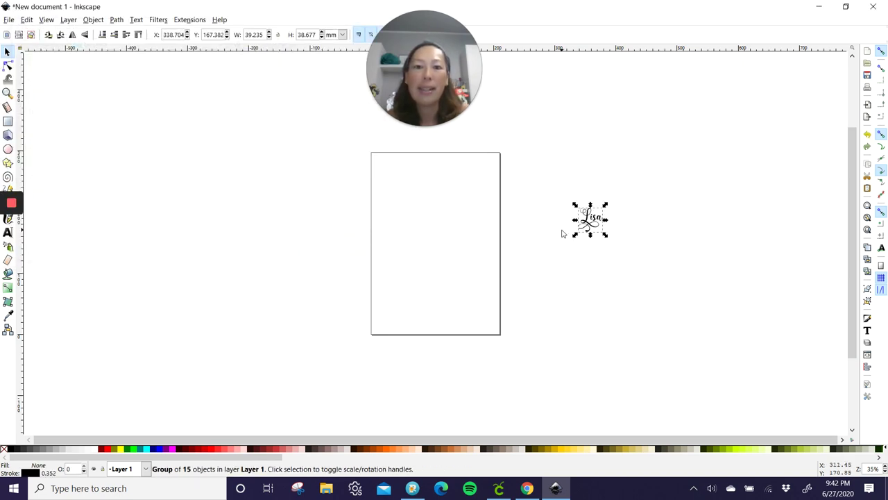
# Lock width/height and enlarge the lettering to about 371 × 366 mm over the page
pyautogui.moveTo(591, 220); pyautogui.dragTo(213, 144)
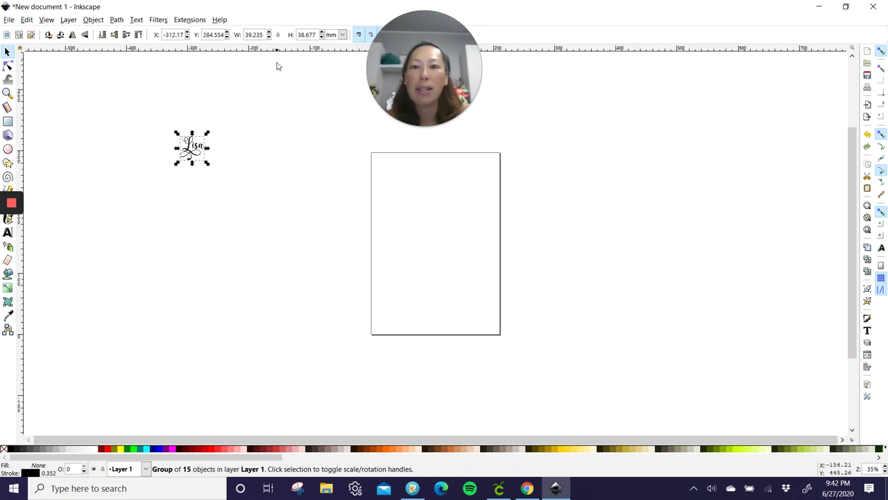
pyautogui.click(278, 34)
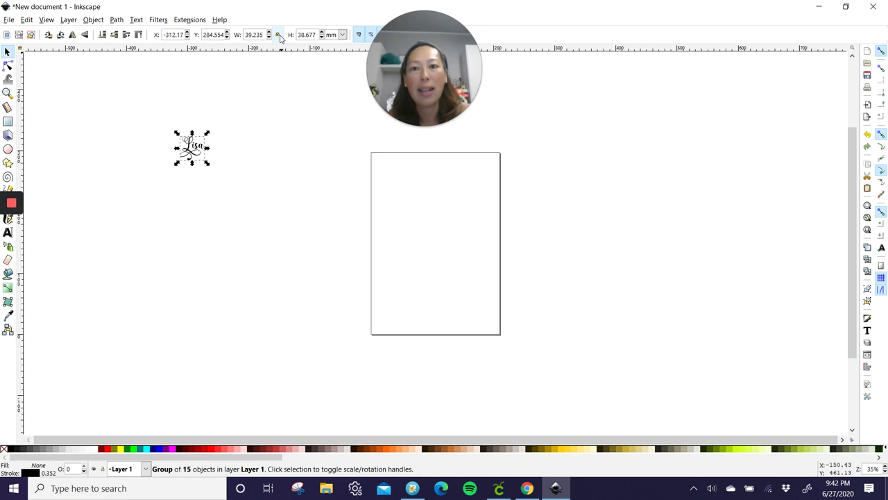
pyautogui.moveTo(208, 165); pyautogui.dragTo(548, 367)
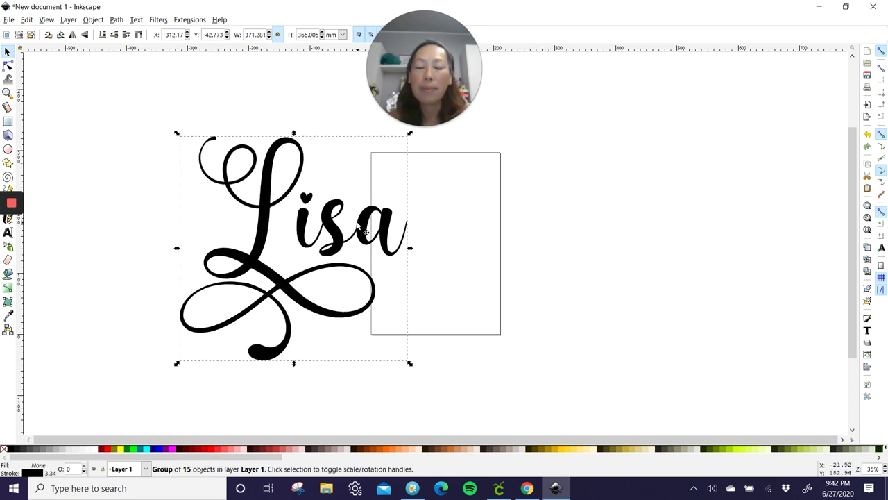
pyautogui.moveTo(351, 242); pyautogui.dragTo(390, 219)
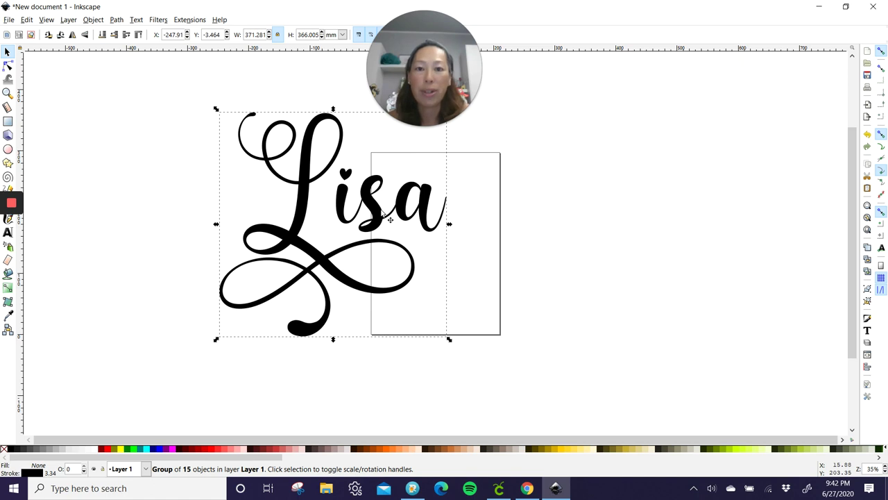
# Resize the Inkscape window taller and wider so the whole Lisa script is visible
pyautogui.click(846, 7)
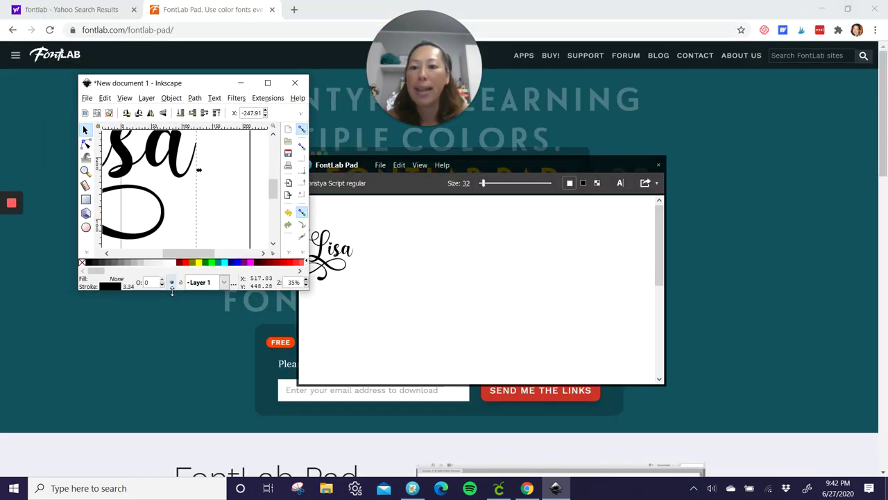
pyautogui.moveTo(172, 290); pyautogui.dragTo(173, 431)
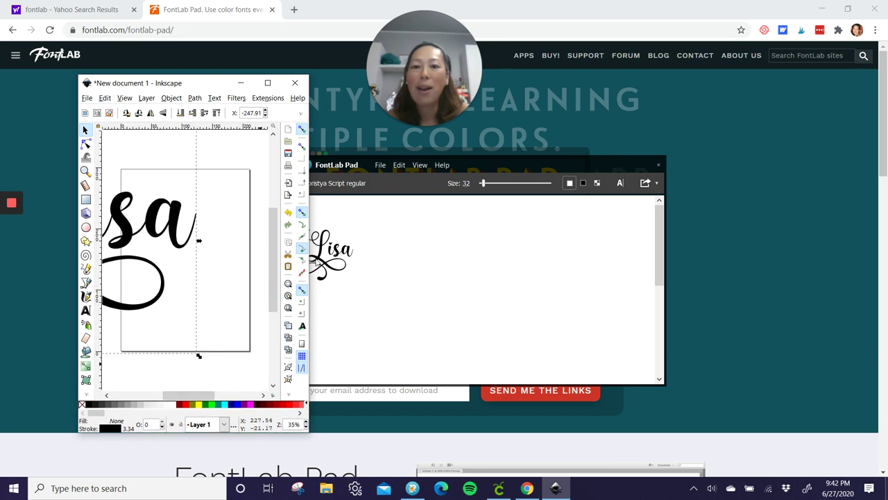
pyautogui.moveTo(309, 261); pyautogui.dragTo(793, 295)
pyautogui.moveTo(287, 206); pyautogui.dragTo(319, 234)
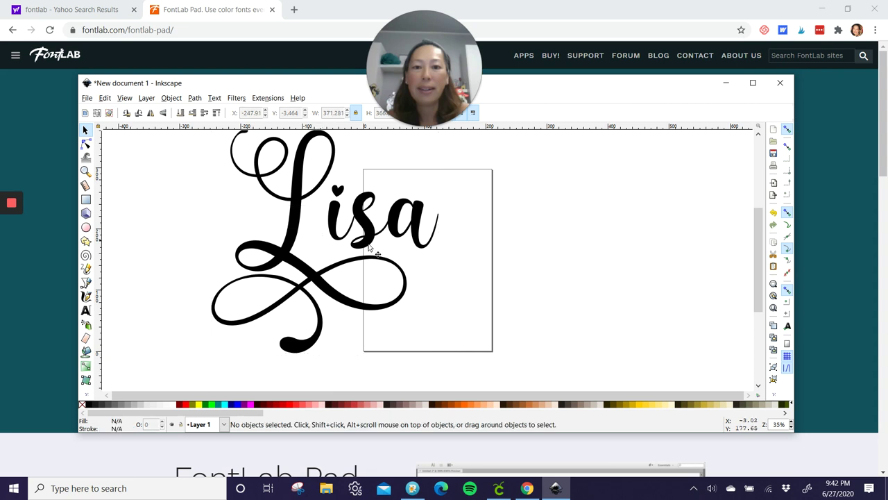
# Scale the Lisa group down to about 305 mm wide, center it on the page, then deselect
pyautogui.click(281, 199)
pyautogui.moveTo(442, 356); pyautogui.dragTo(402, 316)
pyautogui.moveTo(342, 217); pyautogui.dragTo(385, 255)
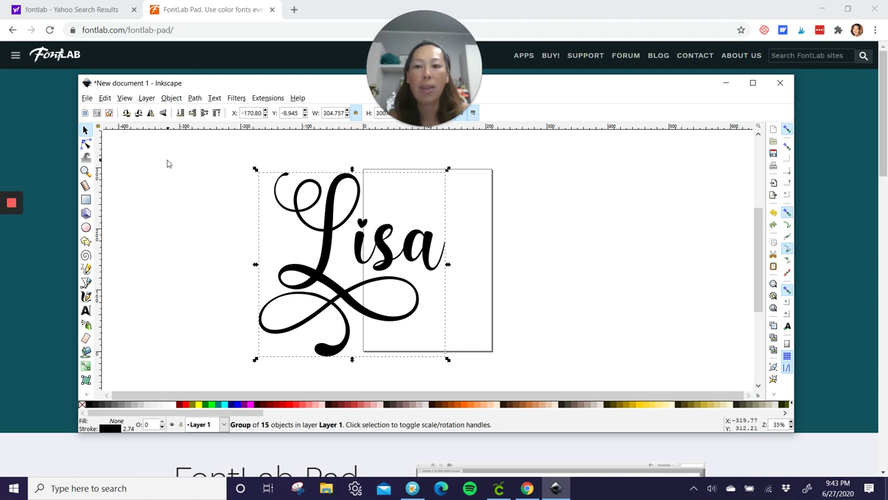
pyautogui.click(170, 186)
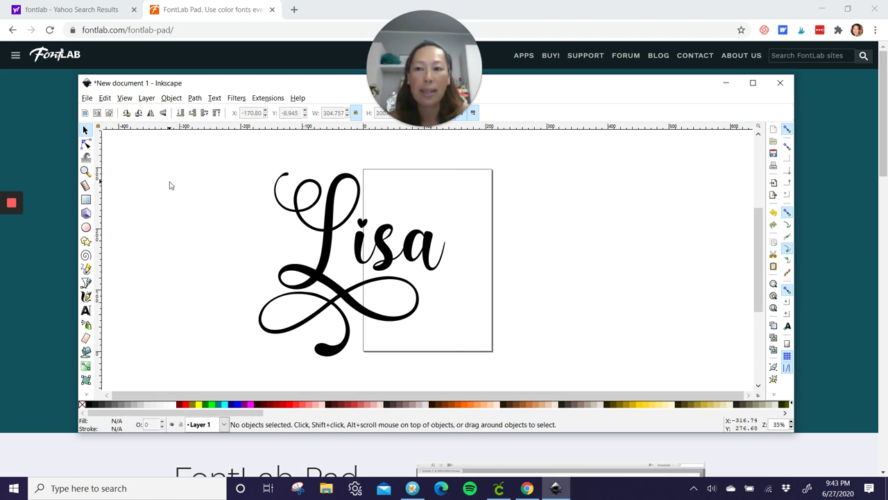
# With the Paint Bucket, fill the L, the isa and the heart dot in yellow
pyautogui.click(86, 353)
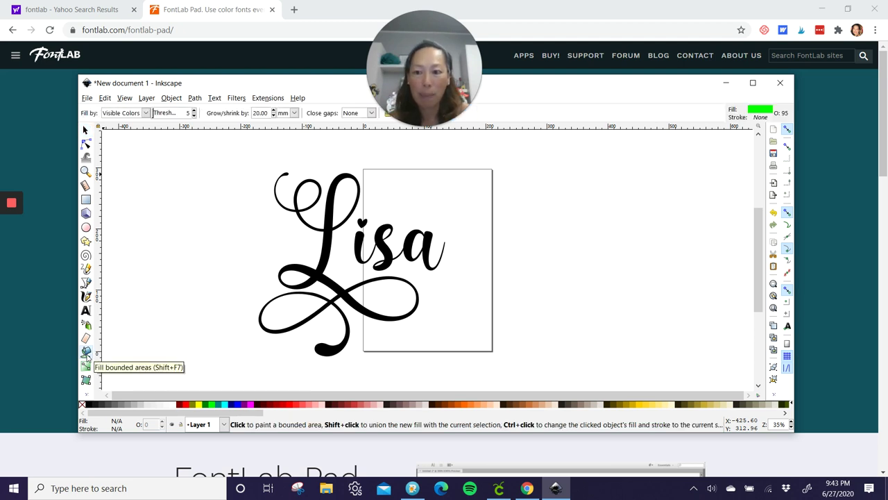
pyautogui.click(199, 405)
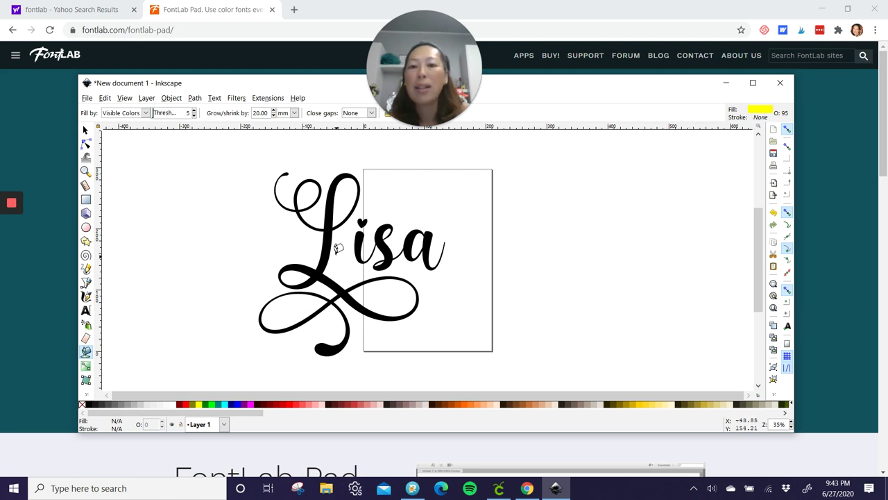
pyautogui.click(331, 221)
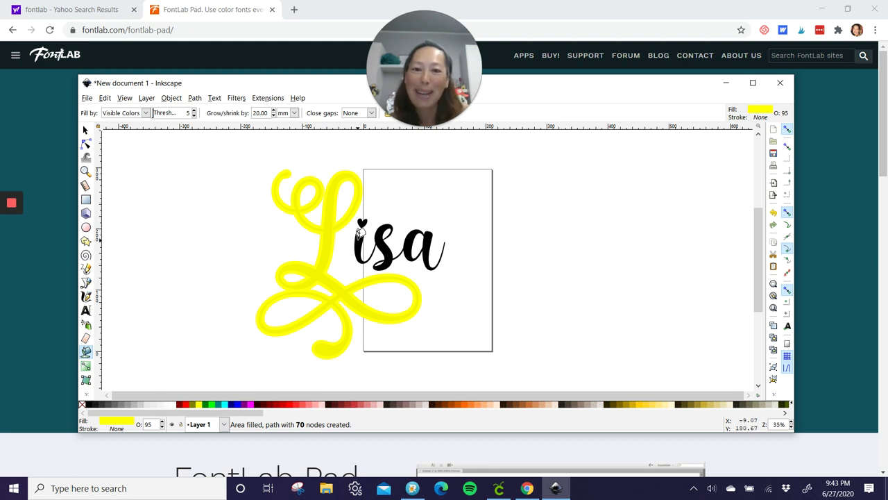
pyautogui.click(358, 235)
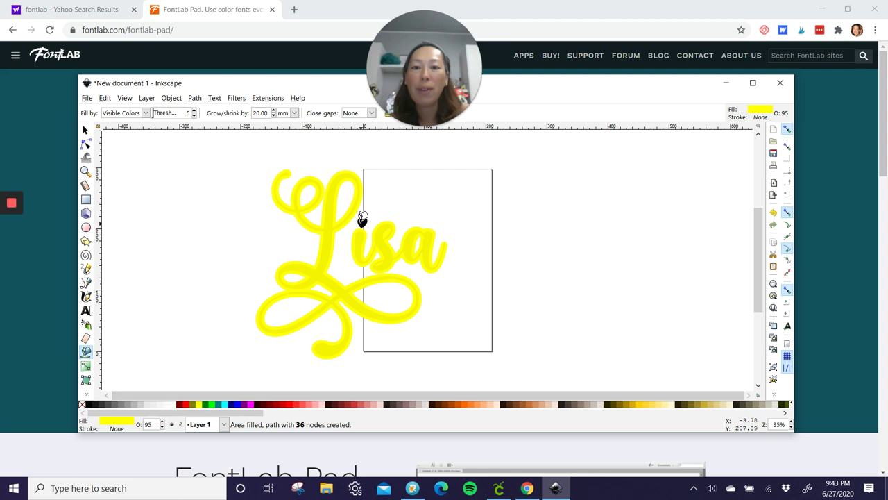
pyautogui.click(360, 220)
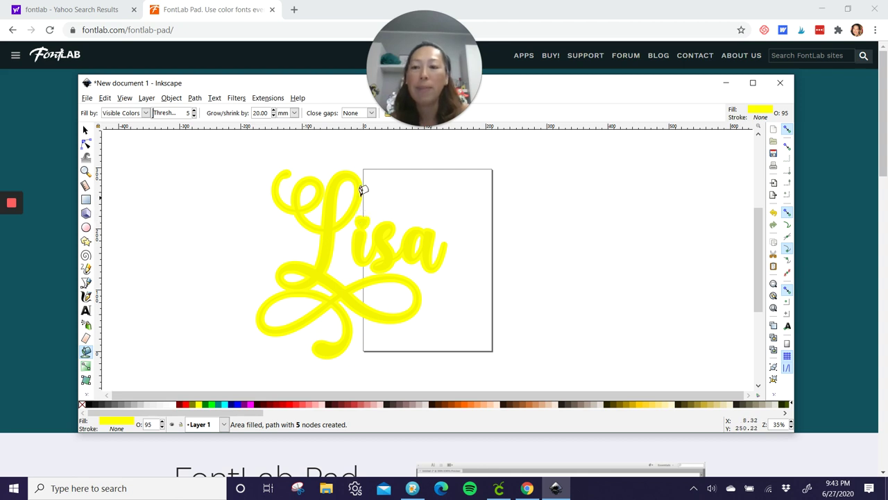
# Bucket-fill the L, the isa and the leftover gap in lime green, grown by 40 mm
pyautogui.click(86, 130)
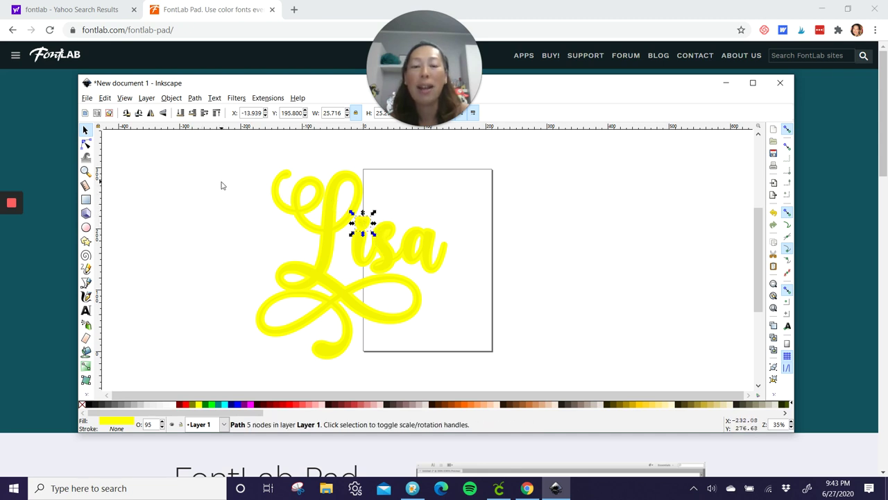
pyautogui.click(177, 192)
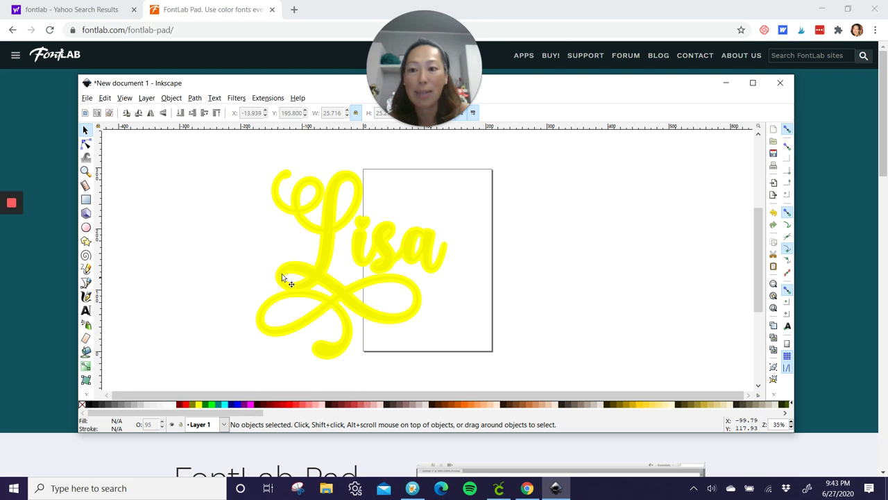
pyautogui.click(86, 353)
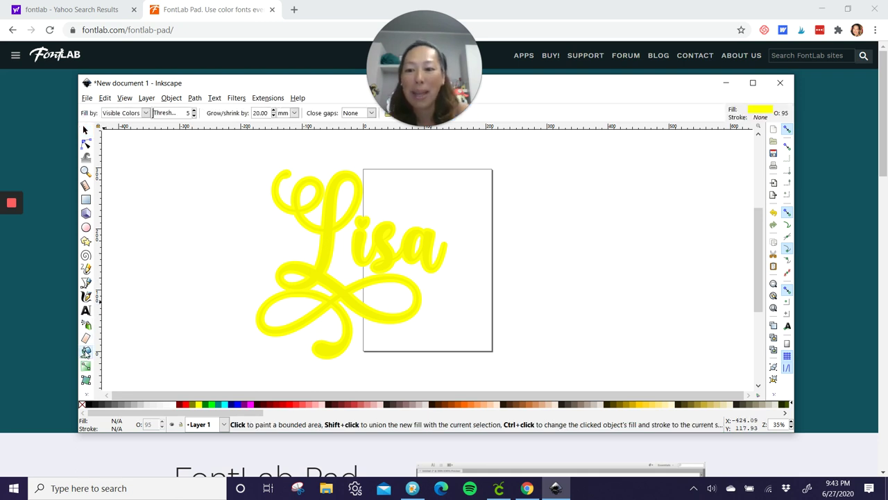
pyautogui.click(212, 405)
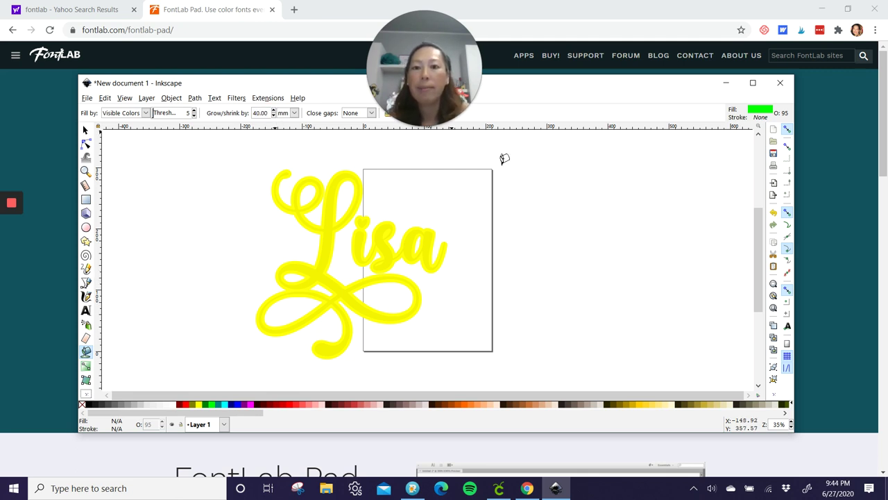
pyautogui.click(328, 225)
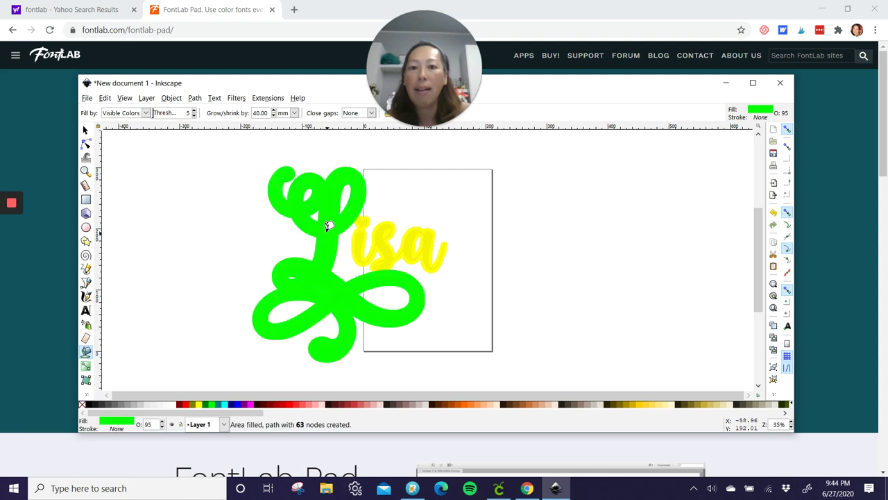
pyautogui.click(363, 231)
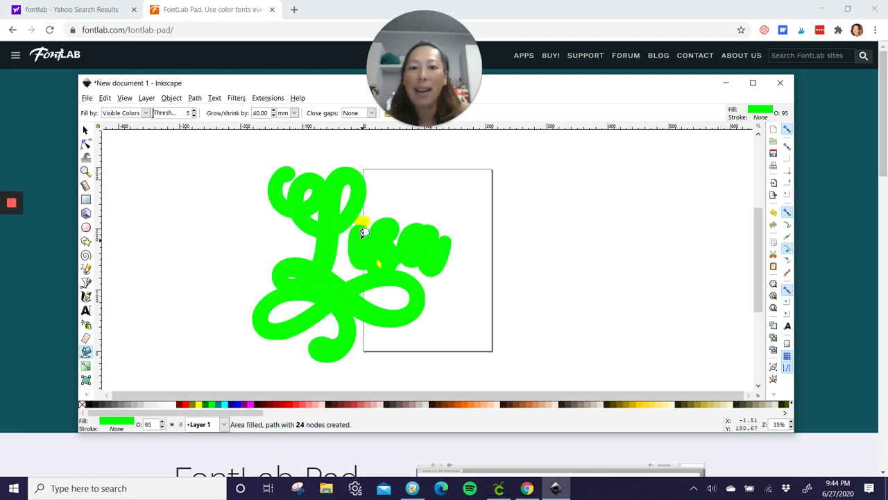
pyautogui.click(365, 215)
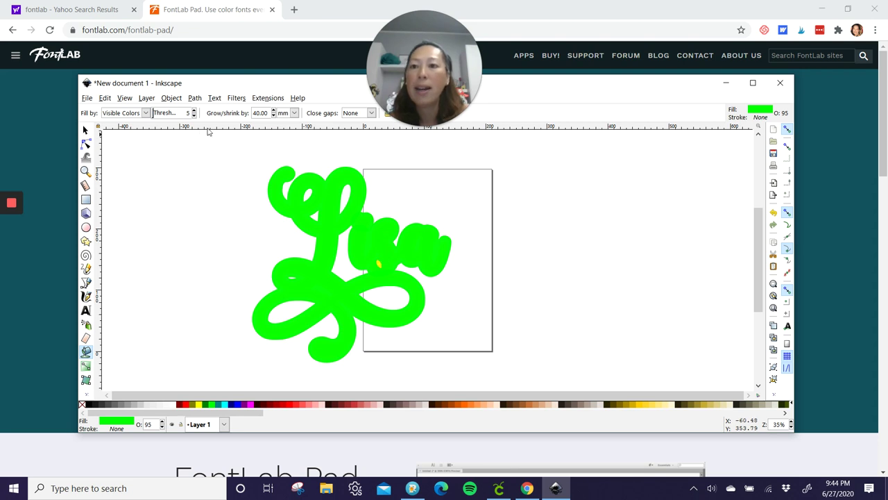
# Set the bucket to fuchsia with 60.00 mm grow and fill around the green shape
pyautogui.click(85, 129)
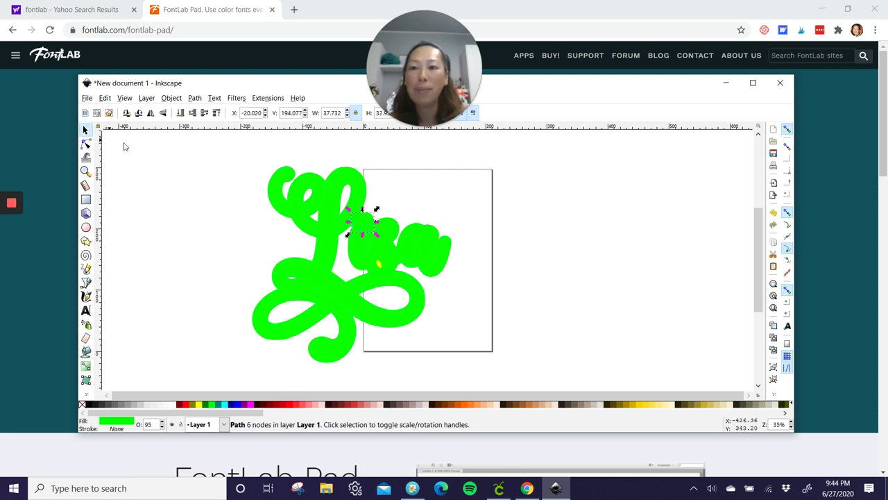
pyautogui.click(217, 214)
pyautogui.click(86, 351)
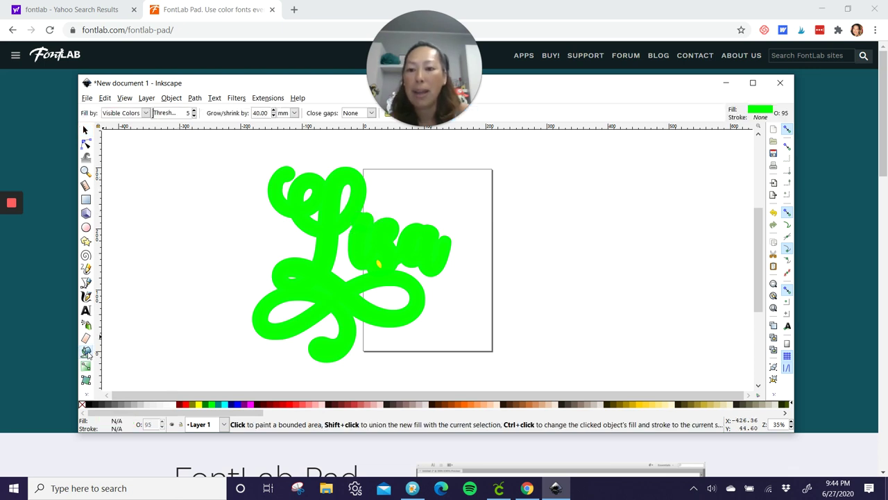
pyautogui.click(252, 407)
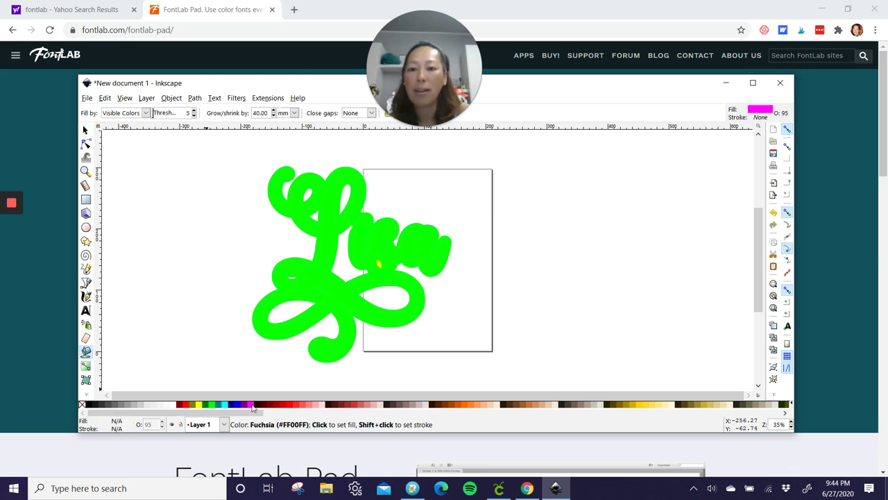
pyautogui.doubleClick(266, 113)
pyautogui.write('60.00')
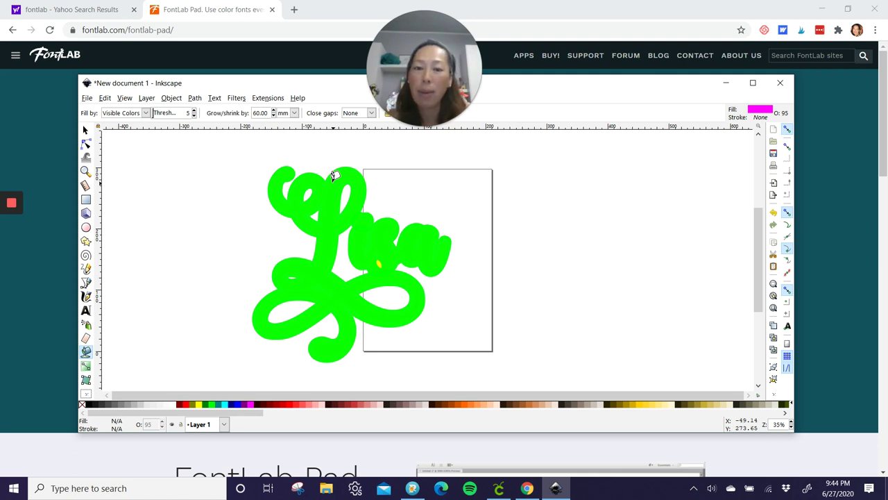
pyautogui.click(334, 175)
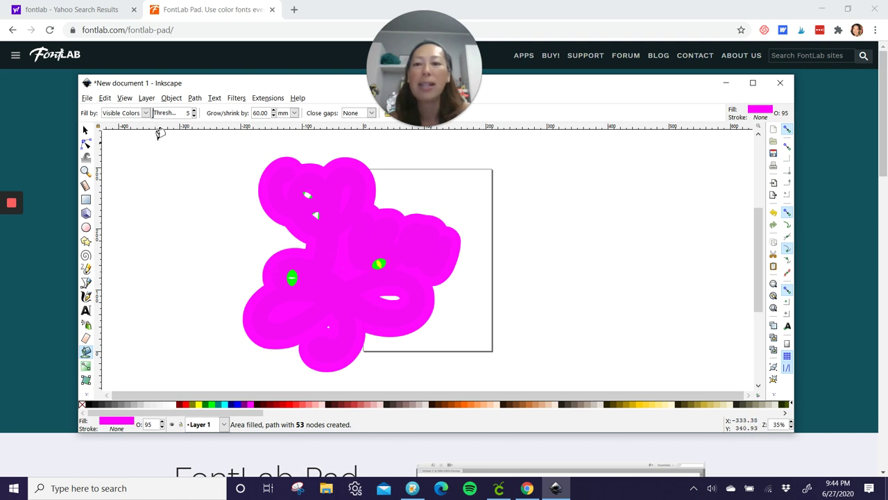
# Select all the offset layers and convert them to paths
pyautogui.click(86, 130)
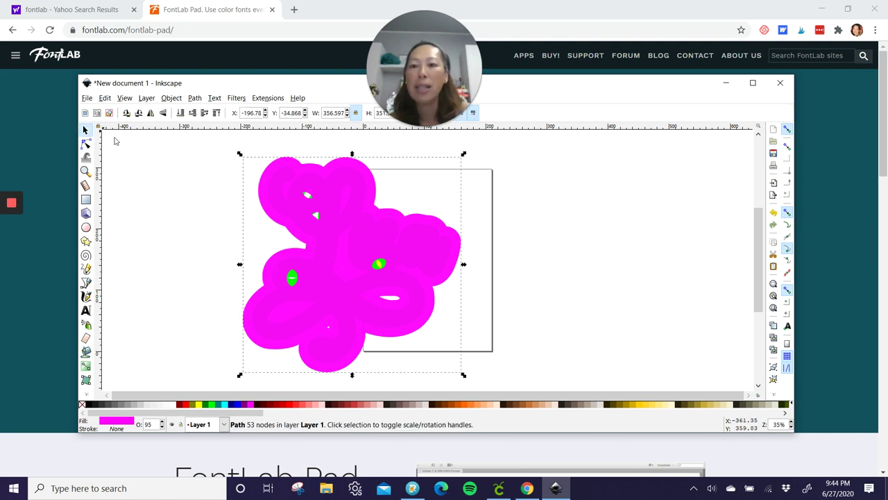
pyautogui.click(184, 162)
pyautogui.moveTo(177, 144); pyautogui.dragTo(529, 390)
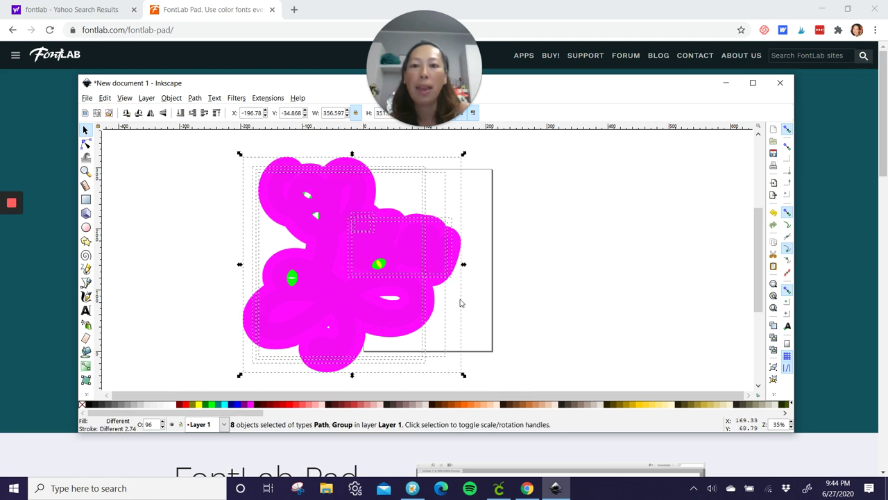
pyautogui.click(195, 99)
pyautogui.click(199, 115)
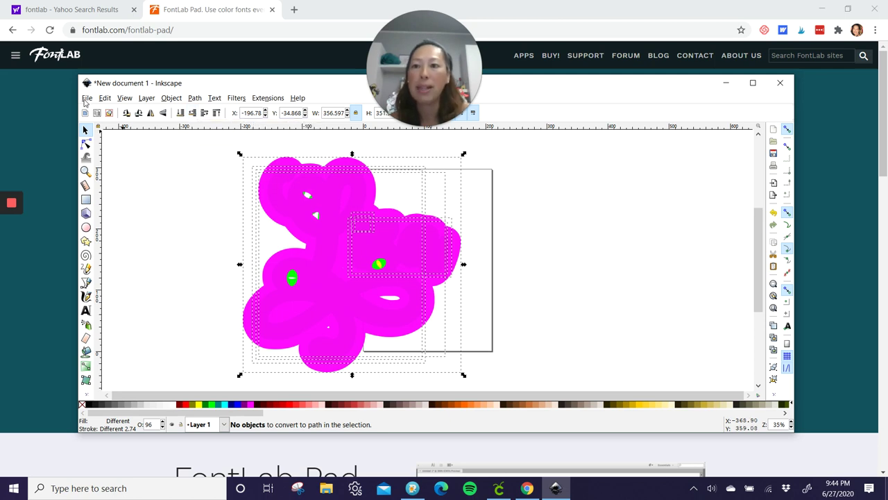
# Save the design to the Desktop as 'Lisa offset' in Inkscape SVG format
pyautogui.click(86, 100)
pyautogui.click(113, 176)
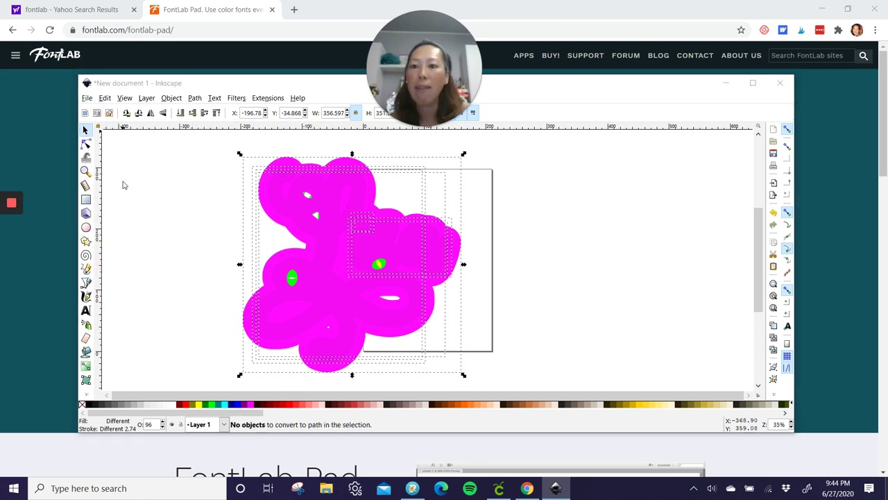
pyautogui.write('Lisa')
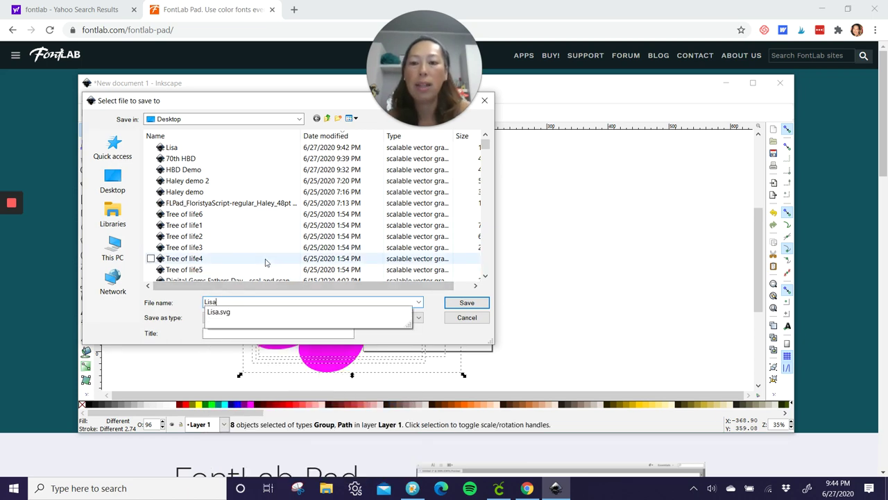
pyautogui.write(' offset')
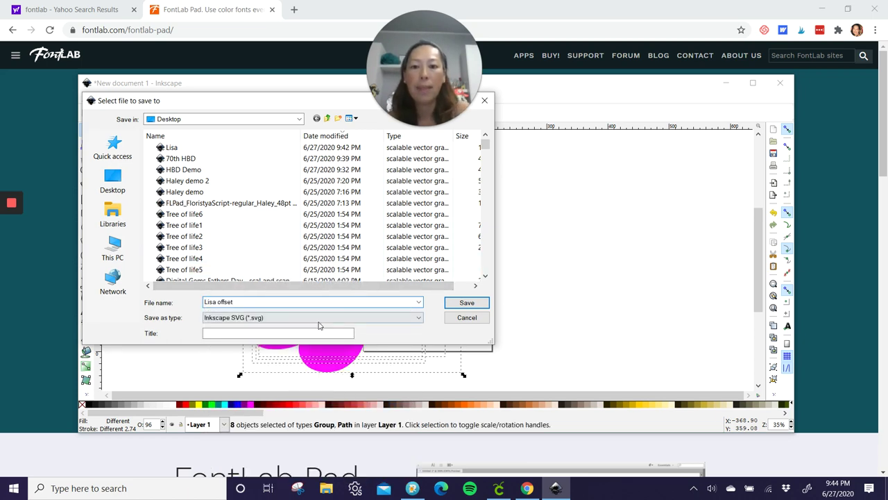
pyautogui.click(476, 305)
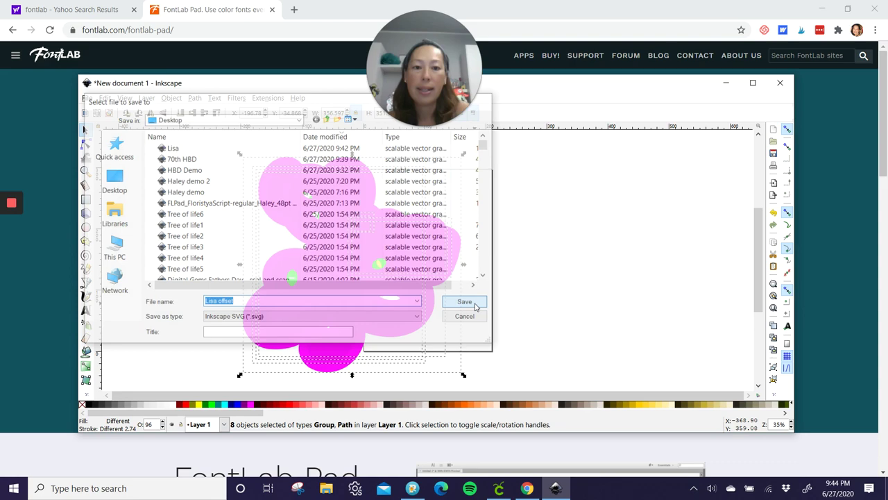
pyautogui.click(498, 488)
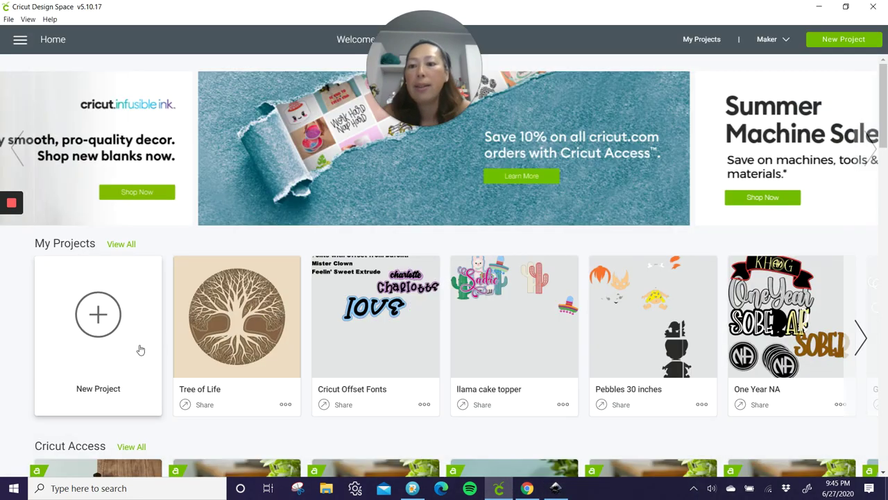
# Start a new project and pick Lisa offset.svg from the Desktop to upload as an image
pyautogui.click(88, 321)
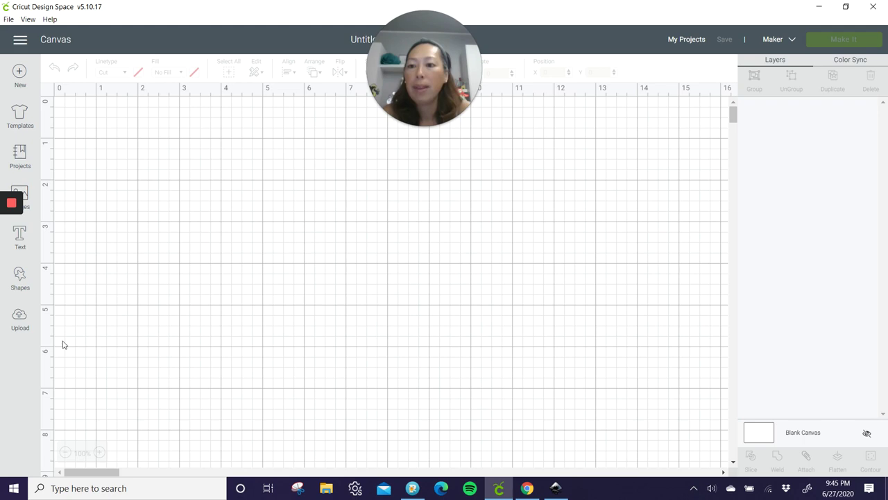
pyautogui.click(24, 323)
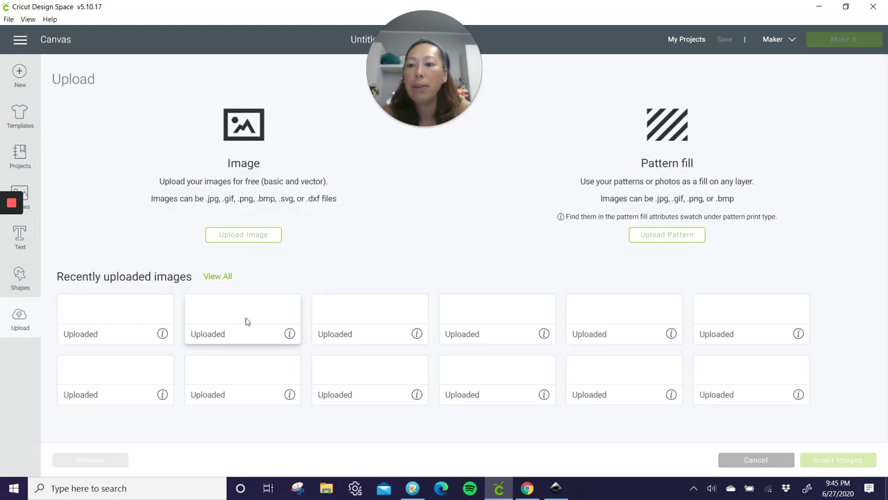
pyautogui.click(254, 236)
pyautogui.click(464, 251)
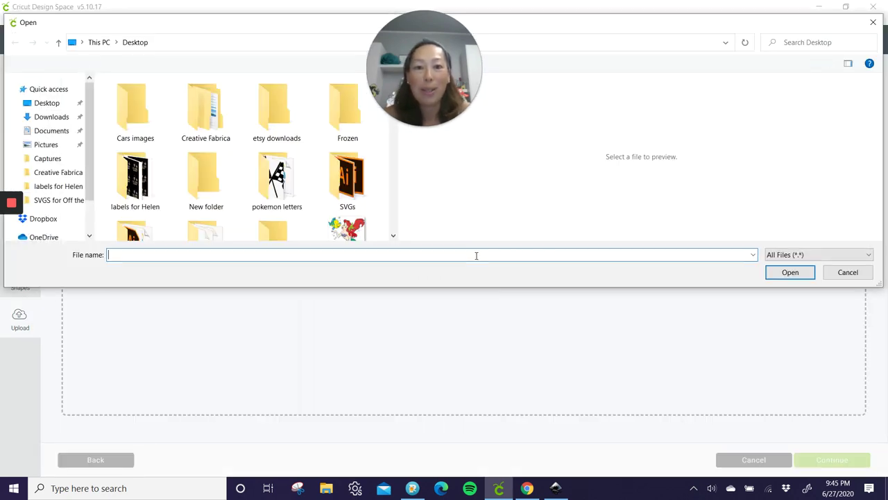
pyautogui.click(47, 103)
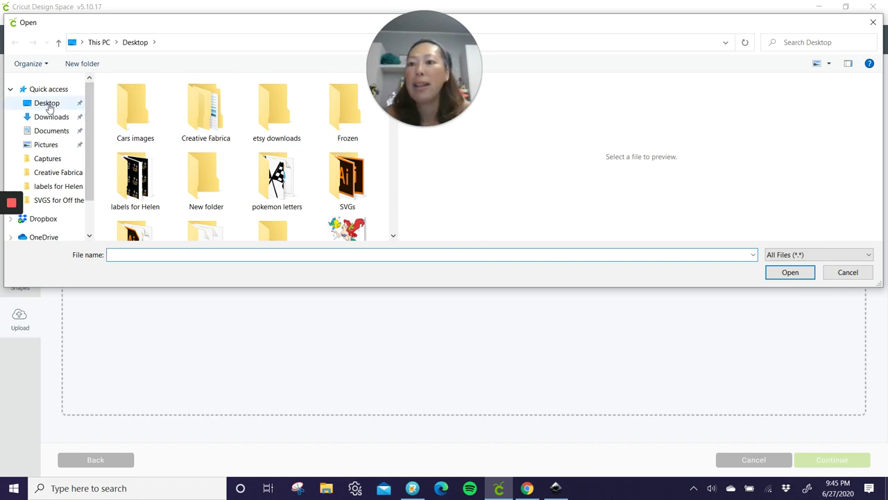
pyautogui.scroll(-3, 327, 124)
pyautogui.scroll(3, 344, 126)
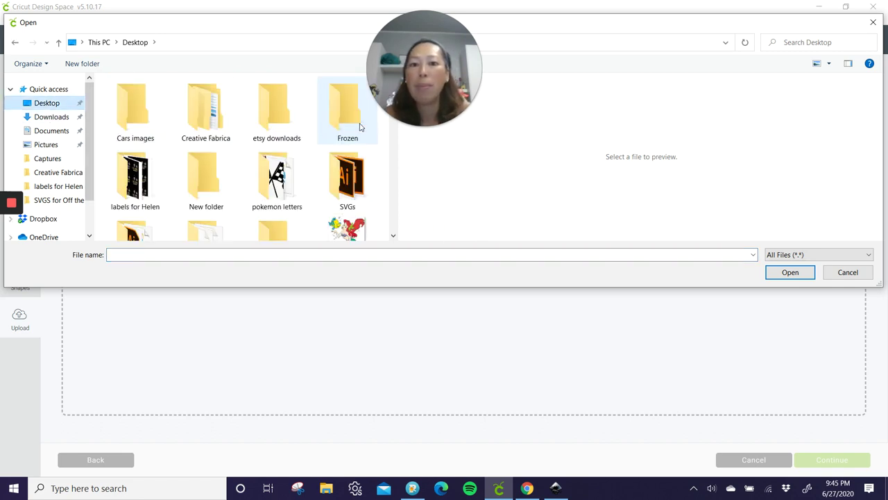
pyautogui.scroll(-3, 339, 154)
pyautogui.click(489, 258)
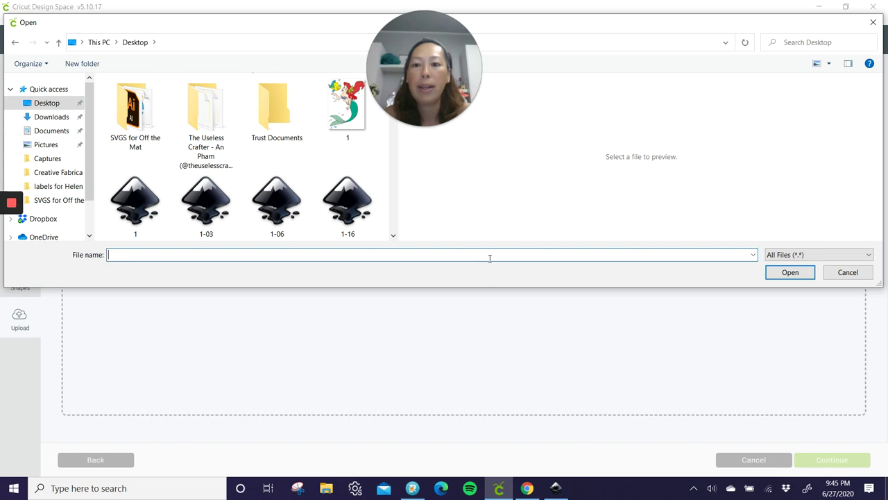
pyautogui.write('lisa')
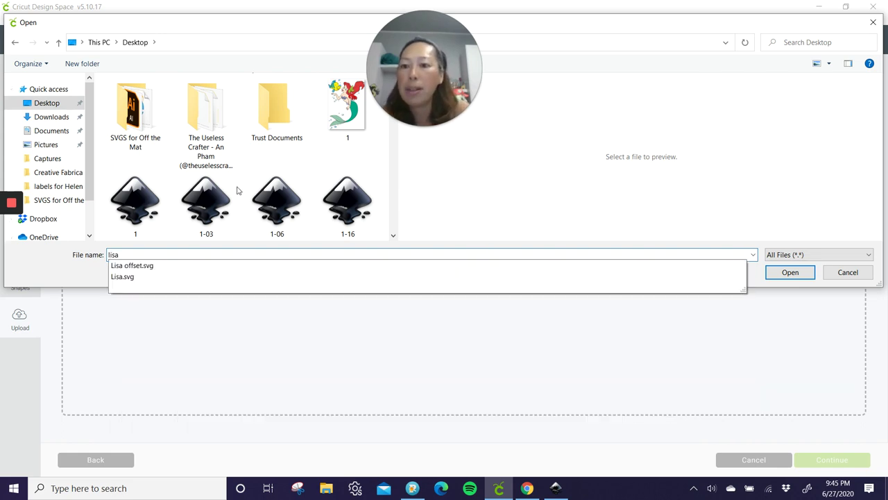
pyautogui.click(162, 267)
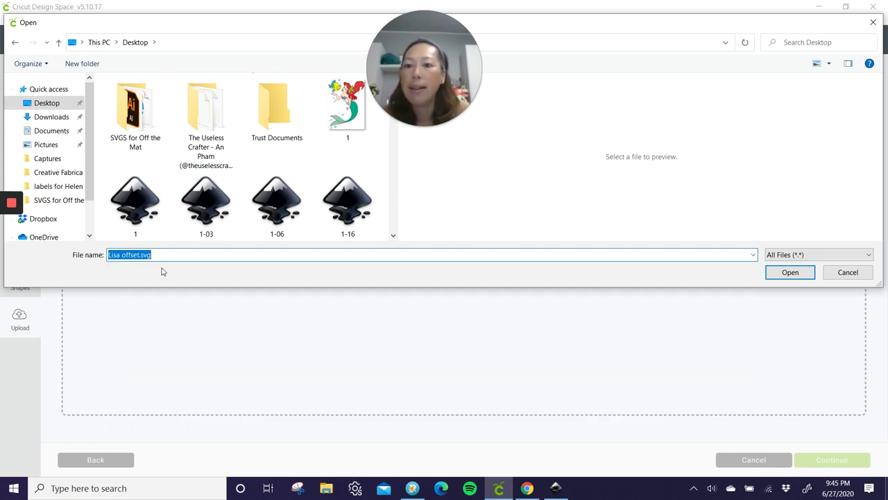
pyautogui.press('Return')
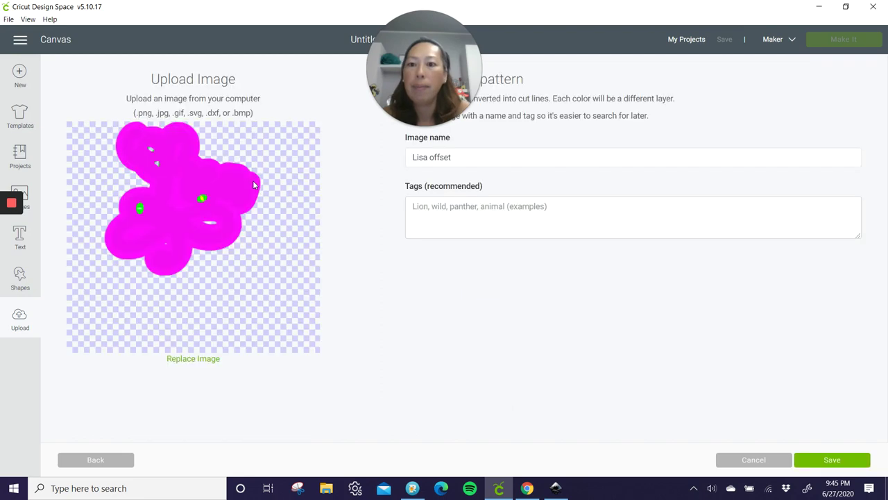
# Save the uploaded Lisa offset image and insert it onto the canvas
pyautogui.click(836, 465)
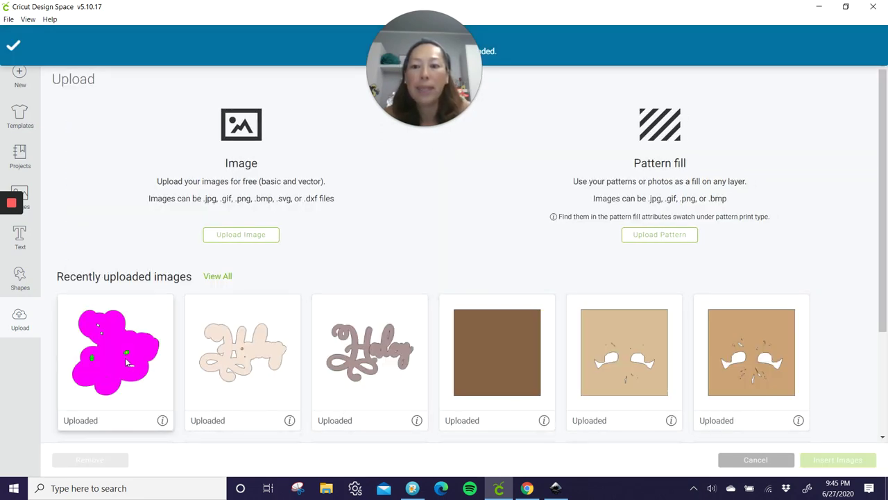
pyautogui.click(132, 361)
pyautogui.click(850, 459)
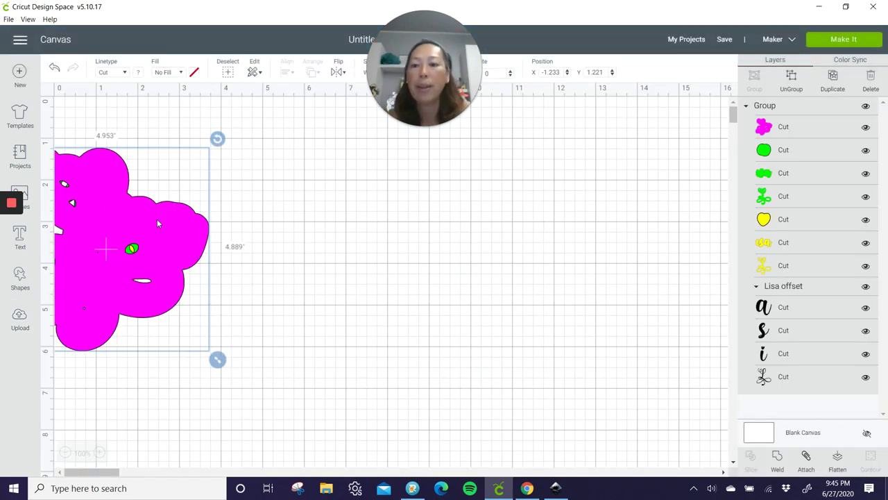
# Drag the design toward the canvas centre, ungroup it, and select the first Lisa offset layer
pyautogui.moveTo(130, 222); pyautogui.dragTo(351, 212)
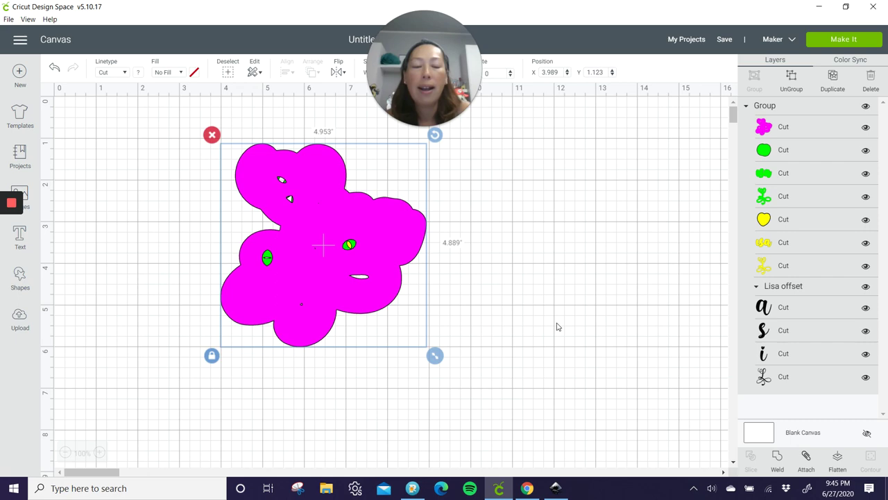
pyautogui.click(792, 85)
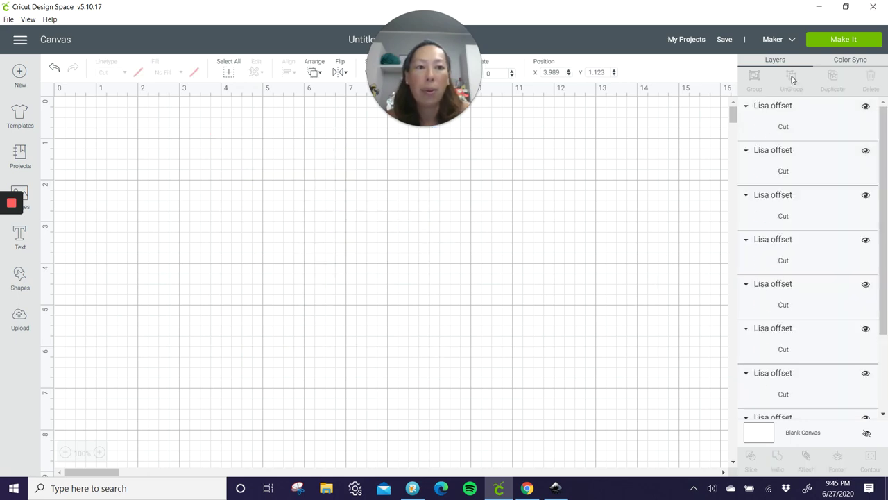
pyautogui.click(816, 123)
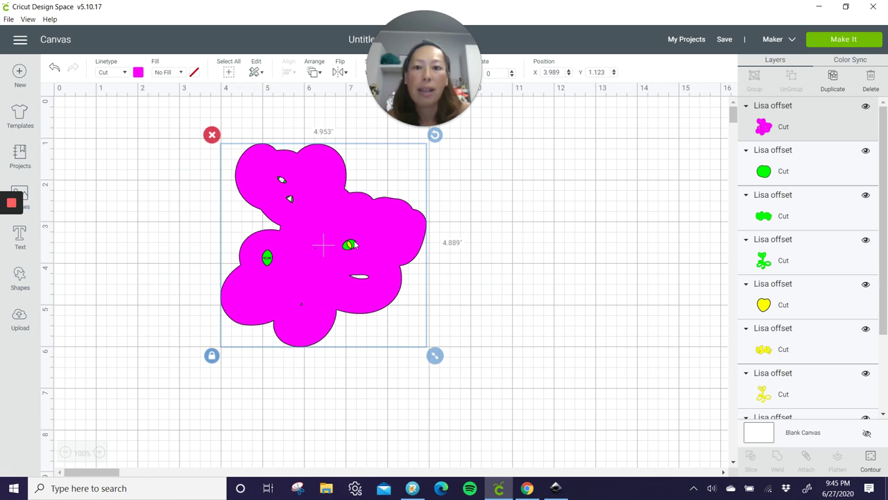
# Use Contour to hide the oval and small horizontal cutouts inside the pink offset layer
pyautogui.click(870, 460)
pyautogui.scroll(-5, 569, 267)
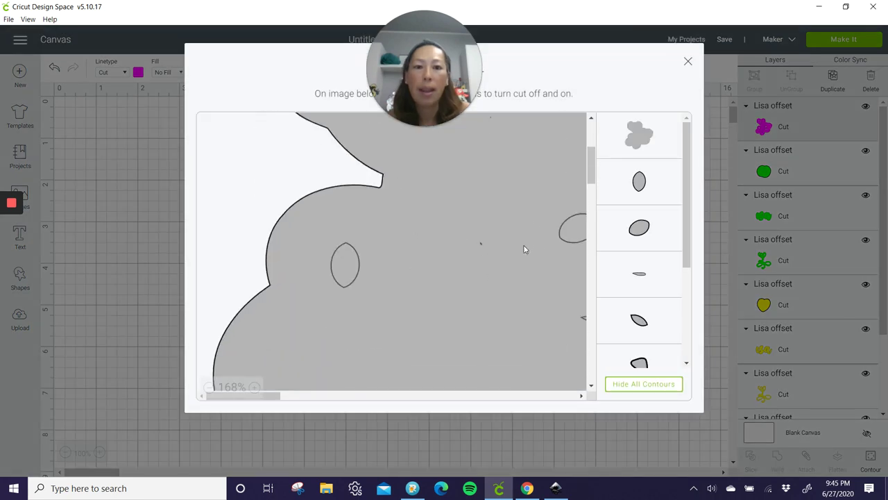
pyautogui.click(345, 163)
pyautogui.click(345, 163)
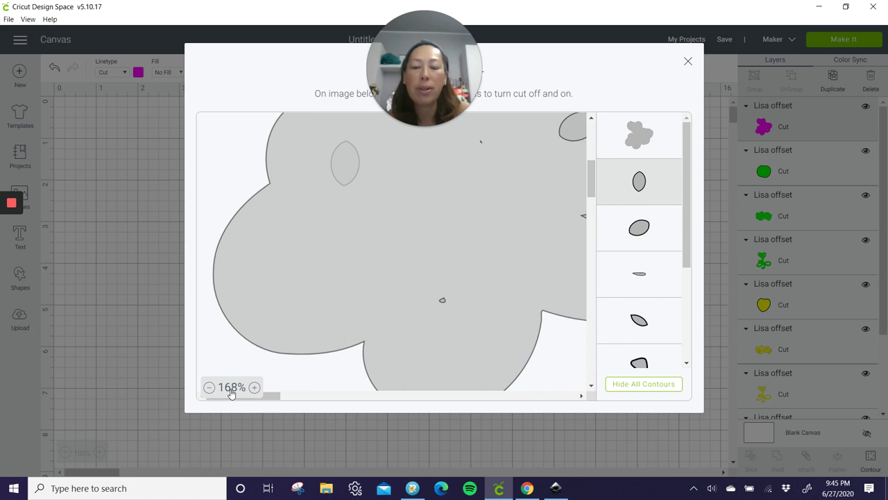
pyautogui.click(231, 392)
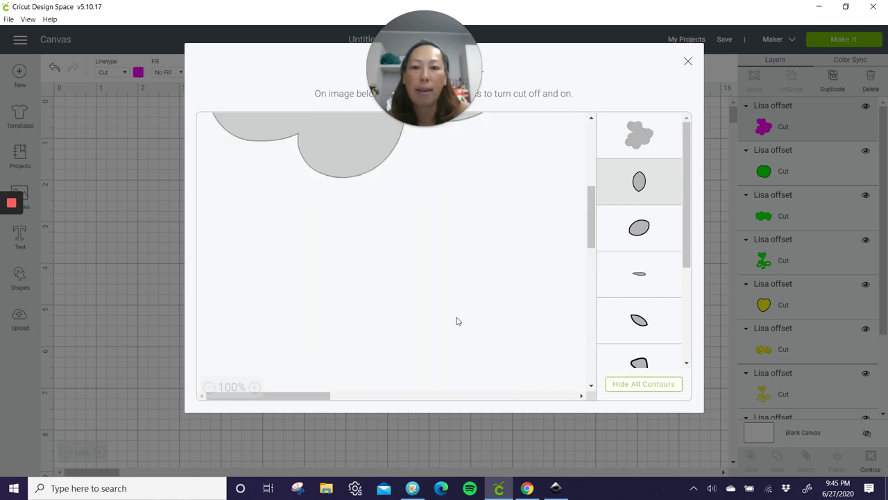
pyautogui.scroll(3, 456, 320)
pyautogui.click(446, 292)
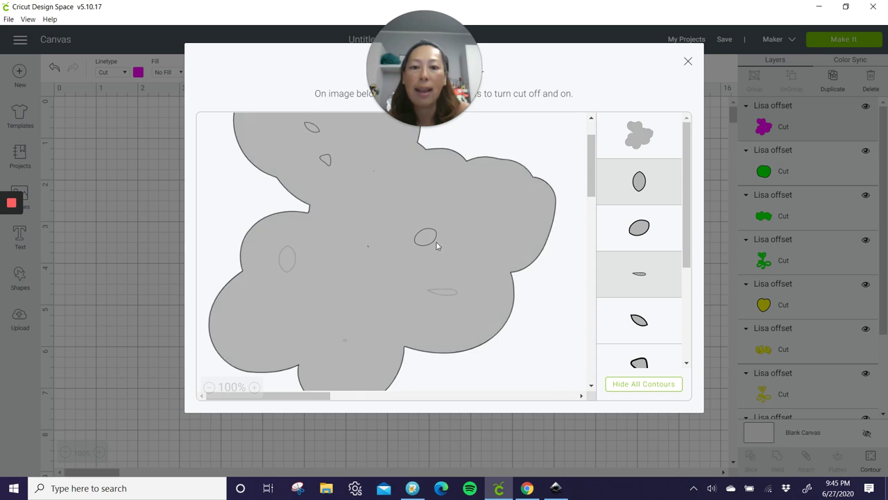
pyautogui.click(426, 236)
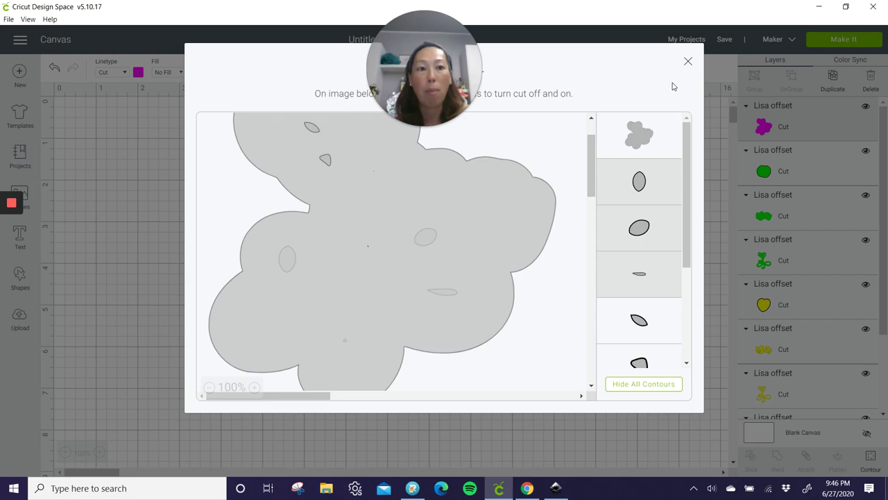
# Place the pink offset beside the lettering, weld the circle, blob and lettering green layers, and move the result down
pyautogui.click(688, 63)
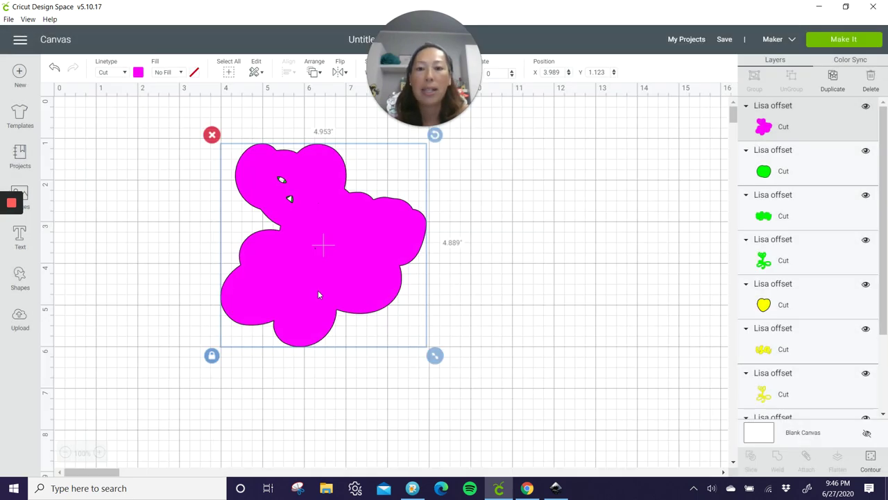
pyautogui.moveTo(317, 290); pyautogui.dragTo(679, 265)
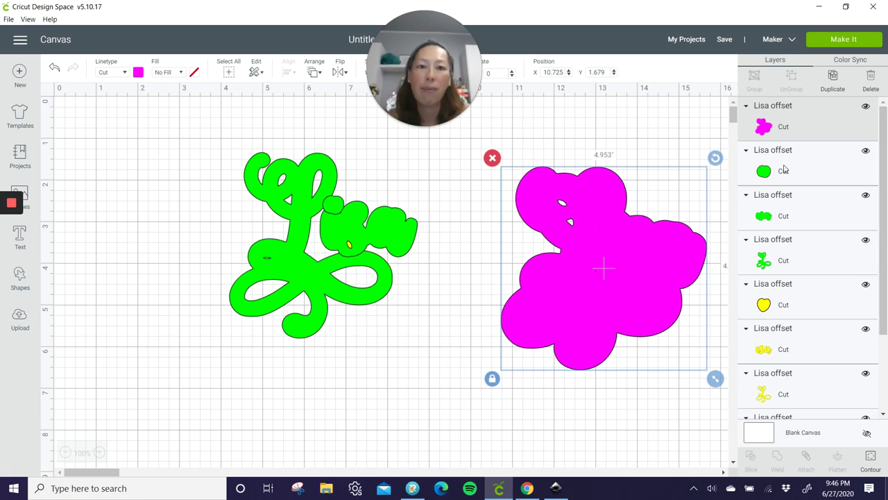
pyautogui.click(784, 170)
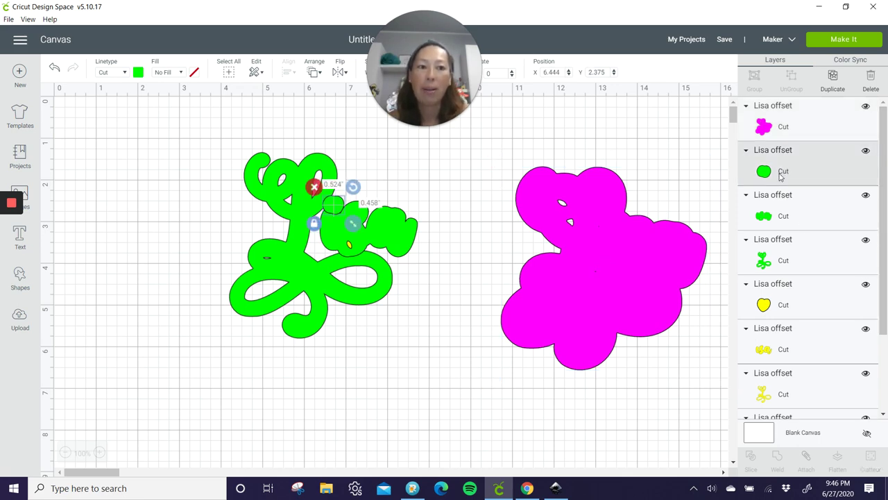
pyautogui.keyDown('shift'); pyautogui.click(784, 216); pyautogui.keyUp('shift')
pyautogui.keyDown('shift'); pyautogui.click(777, 262); pyautogui.keyUp('shift')
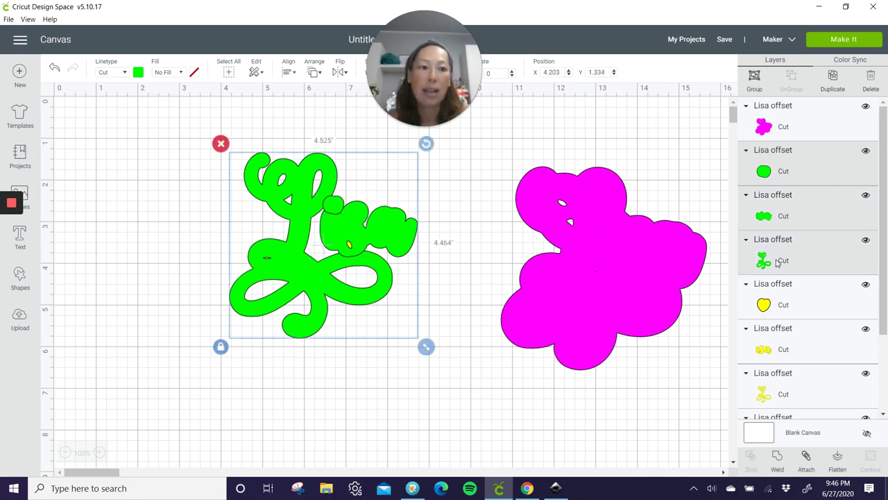
pyautogui.click(777, 458)
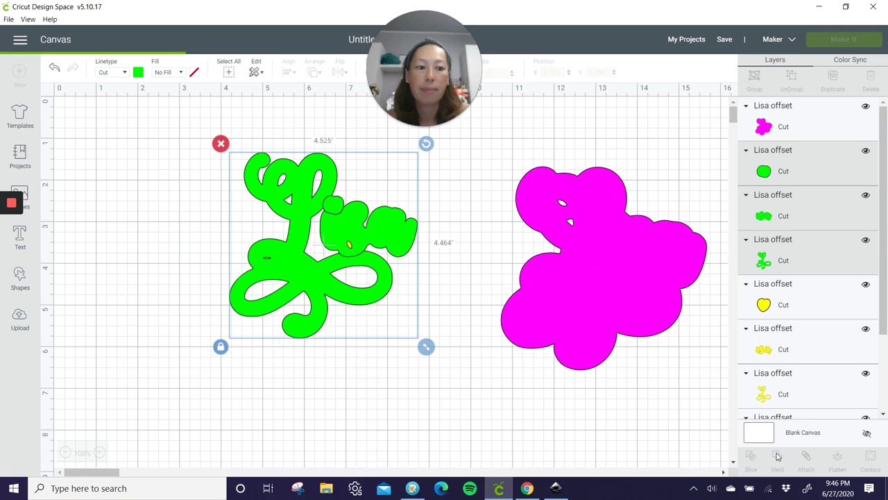
pyautogui.moveTo(335, 221); pyautogui.dragTo(623, 254)
pyautogui.hotkey('ctrl', 'z')
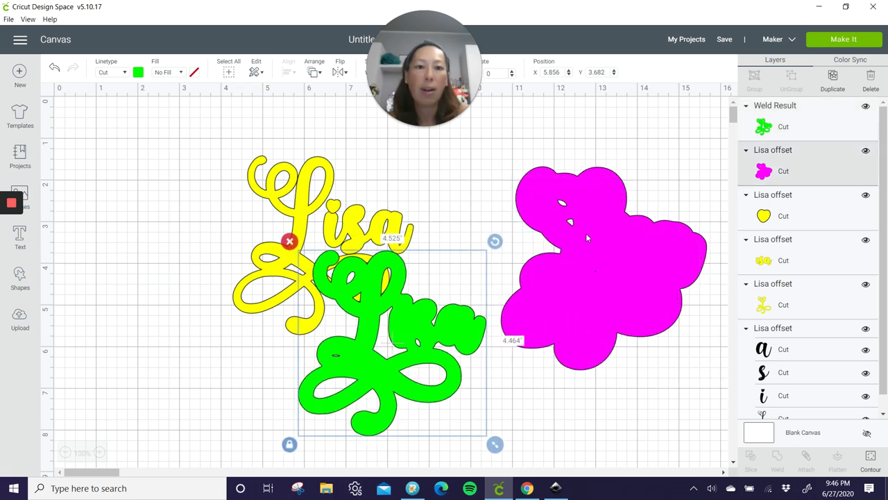
# Place the green welded Lisa on top of the magenta offset shape
pyautogui.click(587, 238)
pyautogui.click(872, 462)
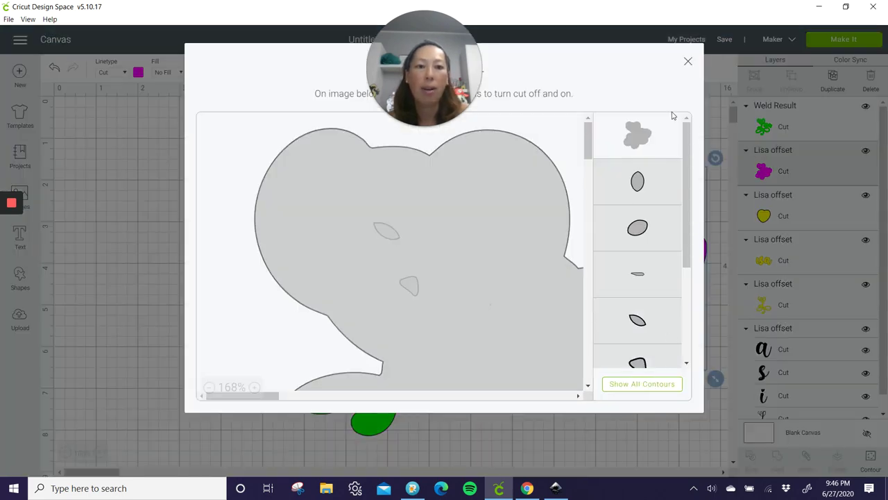
pyautogui.click(688, 61)
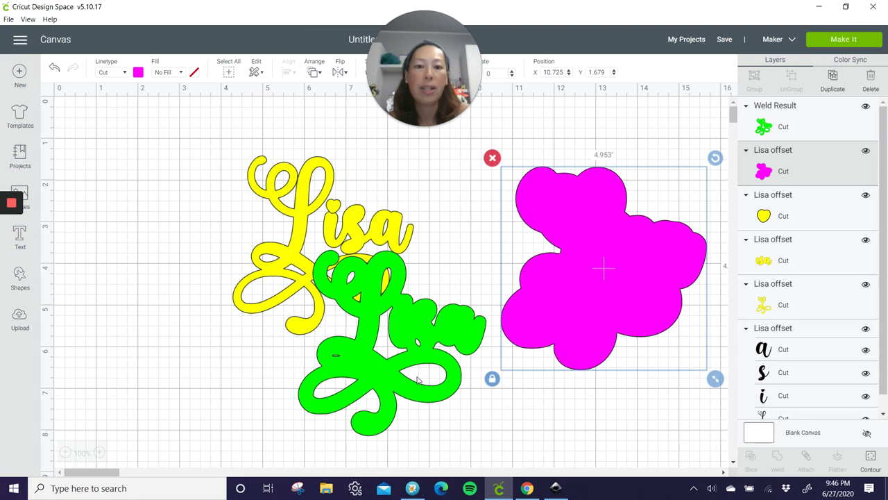
pyautogui.moveTo(418, 379); pyautogui.dragTo(617, 275)
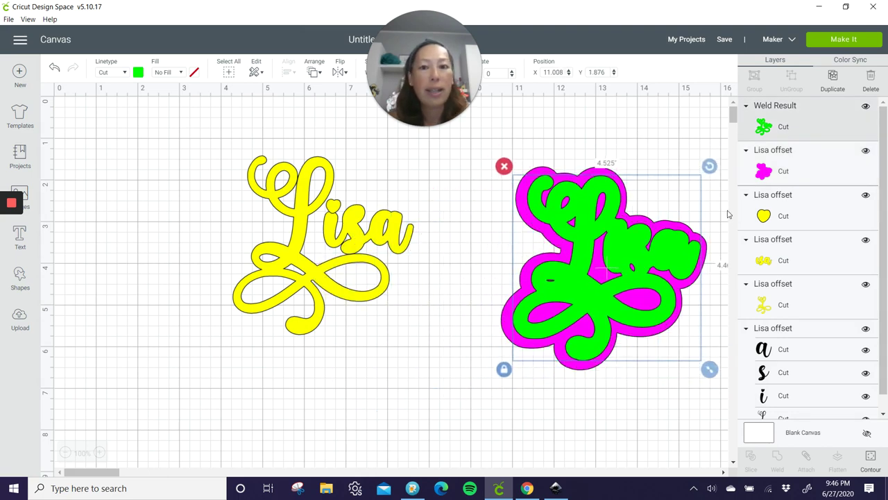
# Weld the yellow heart, word and flourish offsets and stack the result on the green layer
pyautogui.click(776, 212)
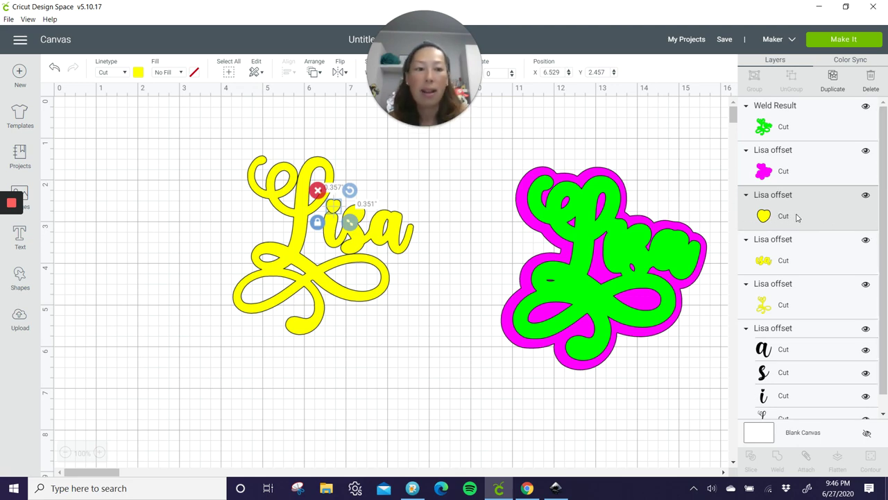
pyautogui.keyDown('shift'); pyautogui.click(789, 258); pyautogui.keyUp('shift')
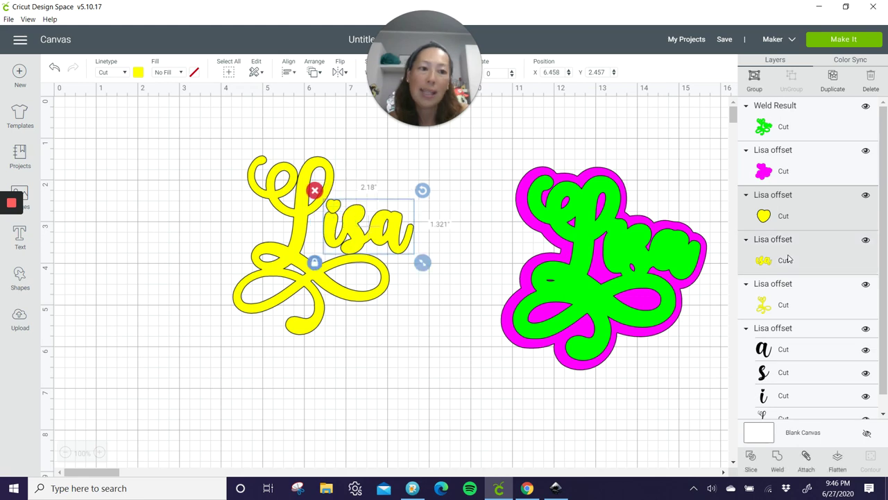
pyautogui.keyDown('shift'); pyautogui.click(788, 307); pyautogui.keyUp('shift')
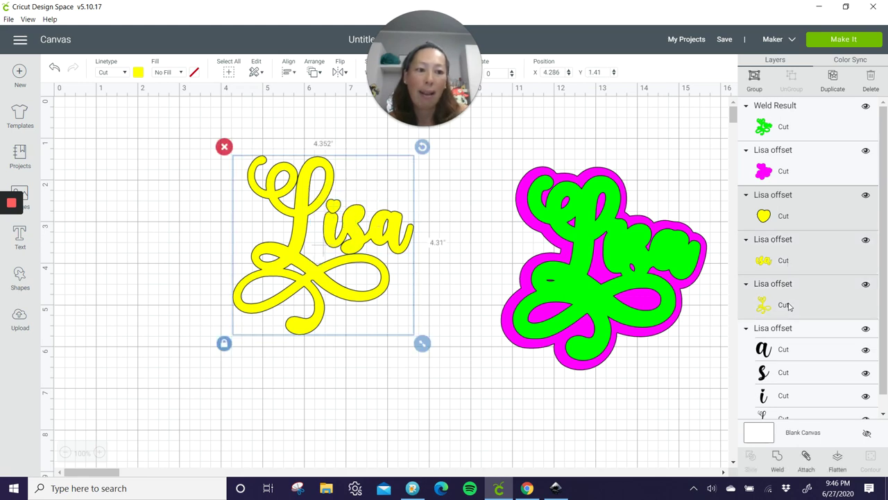
pyautogui.click(777, 460)
pyautogui.moveTo(311, 213); pyautogui.dragTo(591, 234)
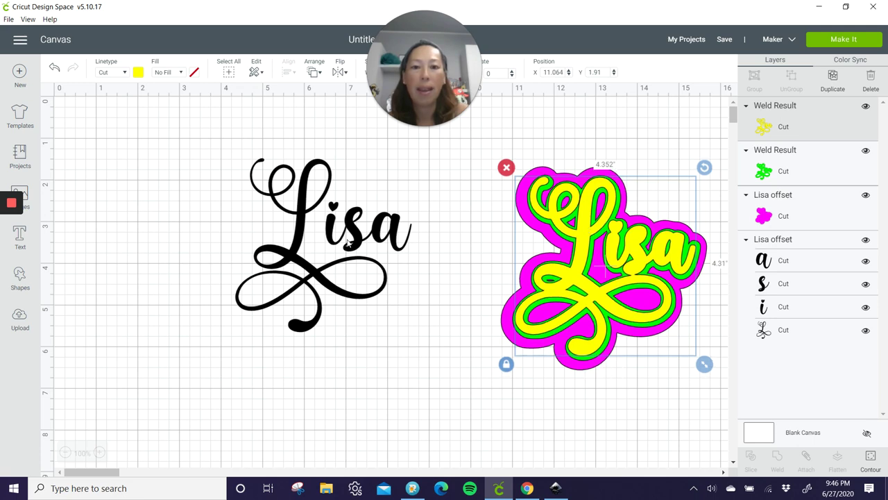
# Weld all black Lisa pieces into one shape and place it over the coloured Lisa
pyautogui.click(194, 177)
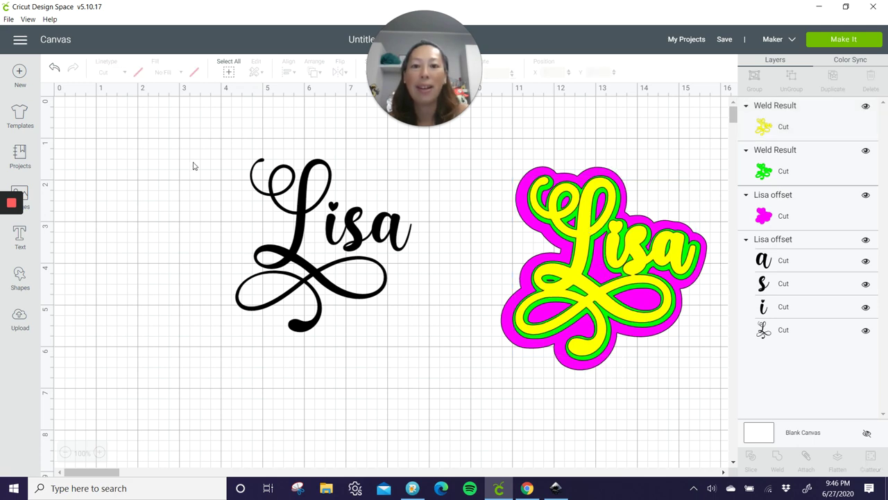
pyautogui.moveTo(193, 164); pyautogui.dragTo(415, 317)
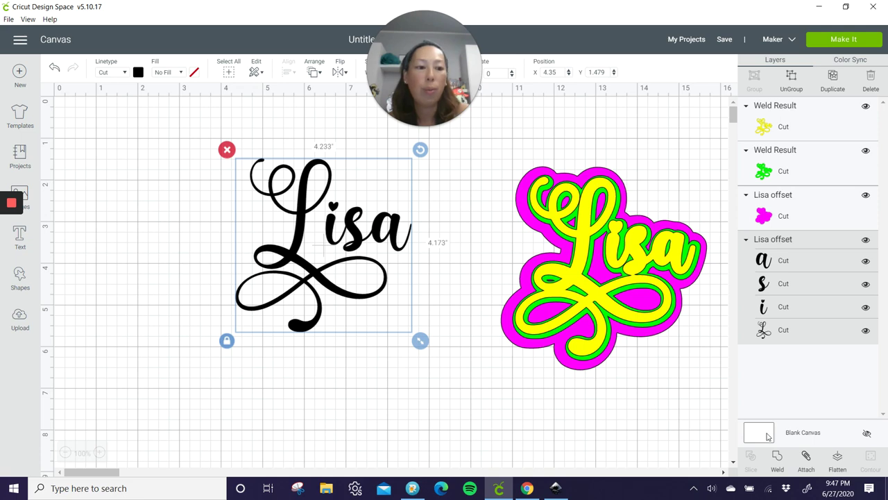
pyautogui.click(777, 456)
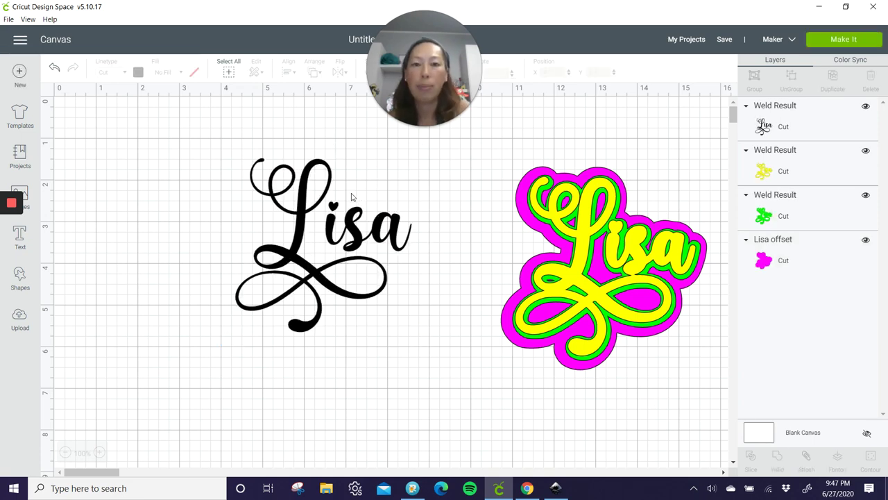
pyautogui.moveTo(294, 259); pyautogui.dragTo(574, 281)
# Center all stacked layers on one another with Align > Center and move the design left
pyautogui.click(468, 219)
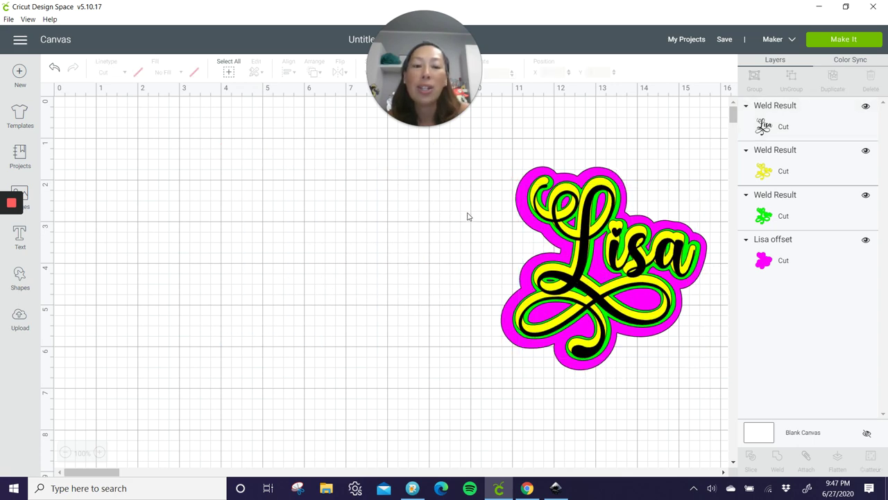
pyautogui.moveTo(449, 171); pyautogui.dragTo(673, 403)
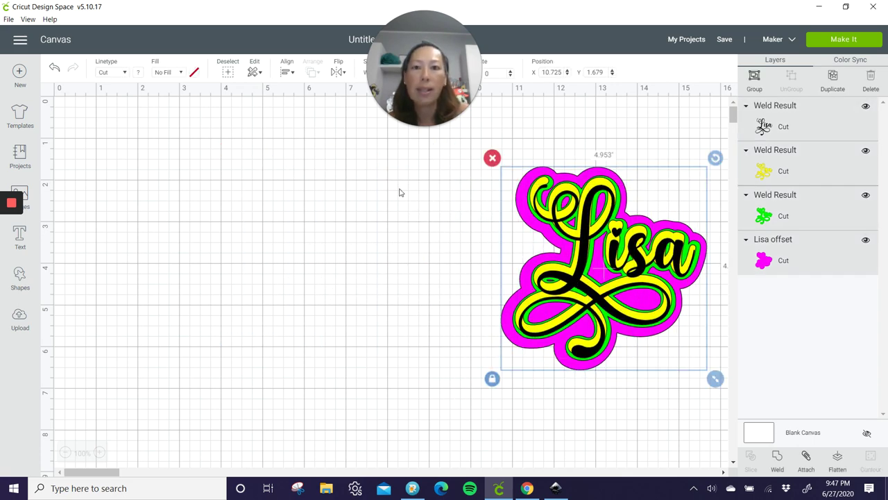
pyautogui.click(286, 72)
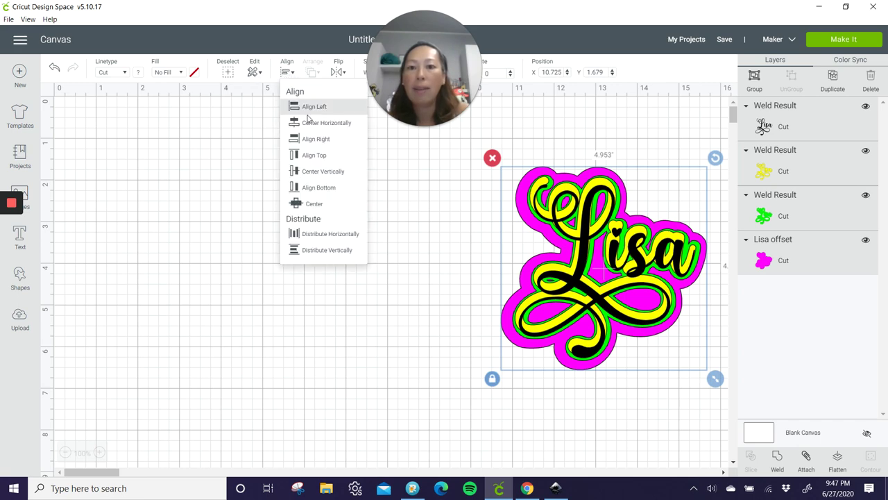
pyautogui.click(314, 203)
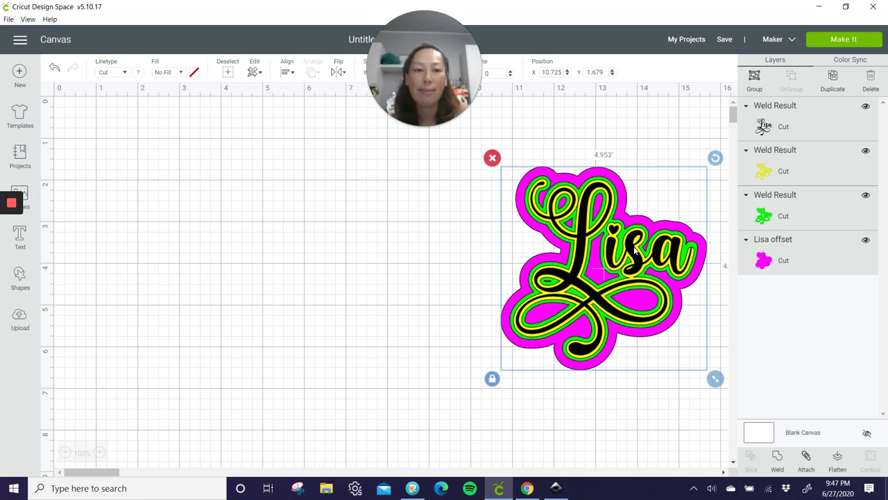
pyautogui.moveTo(613, 253); pyautogui.dragTo(352, 271)
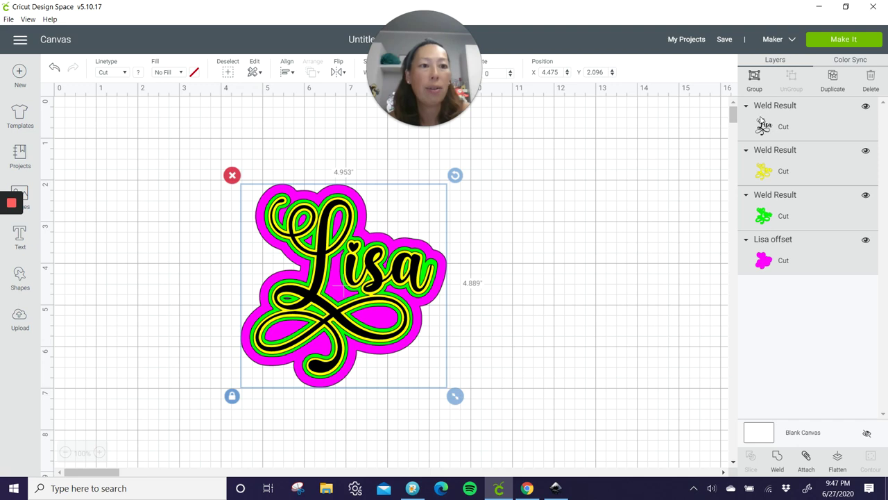
# Make the black Lisa script white and recolour the yellow welded layer blue
pyautogui.click(761, 122)
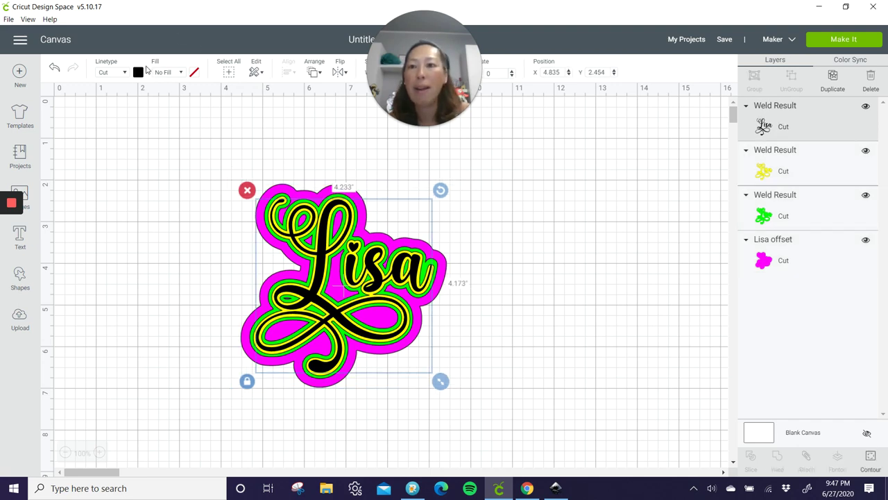
pyautogui.click(138, 73)
pyautogui.click(150, 177)
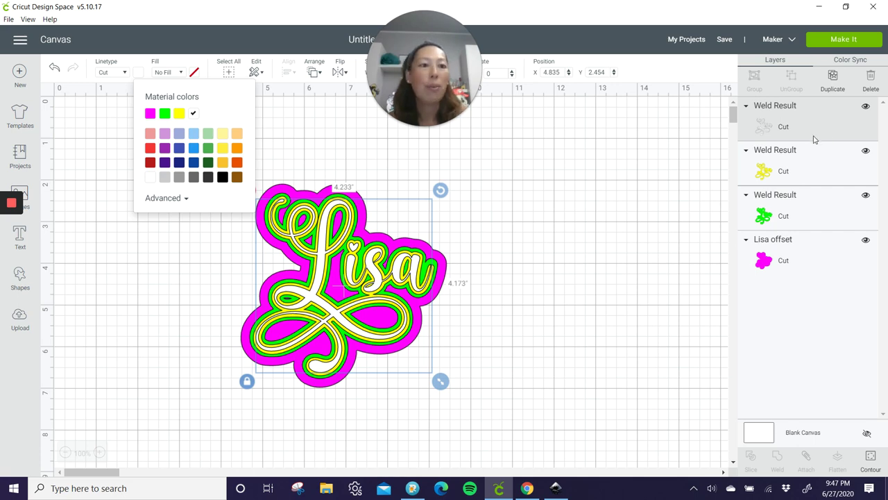
pyautogui.click(813, 173)
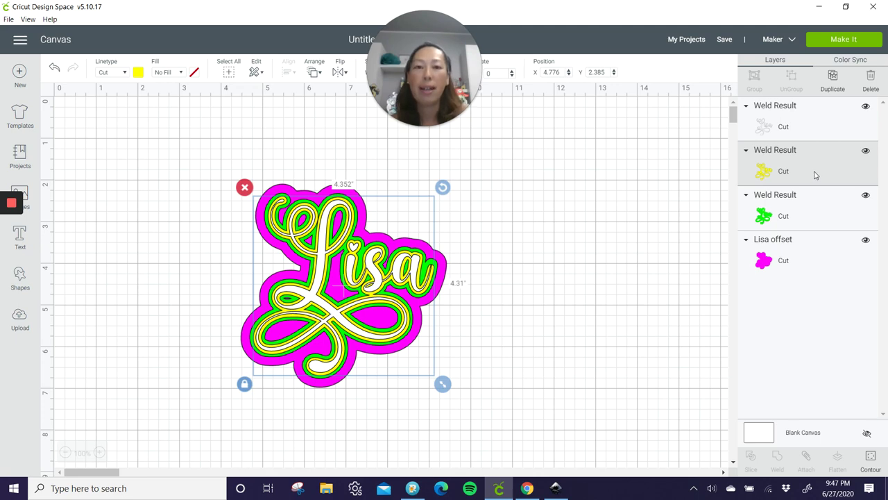
pyautogui.click(139, 72)
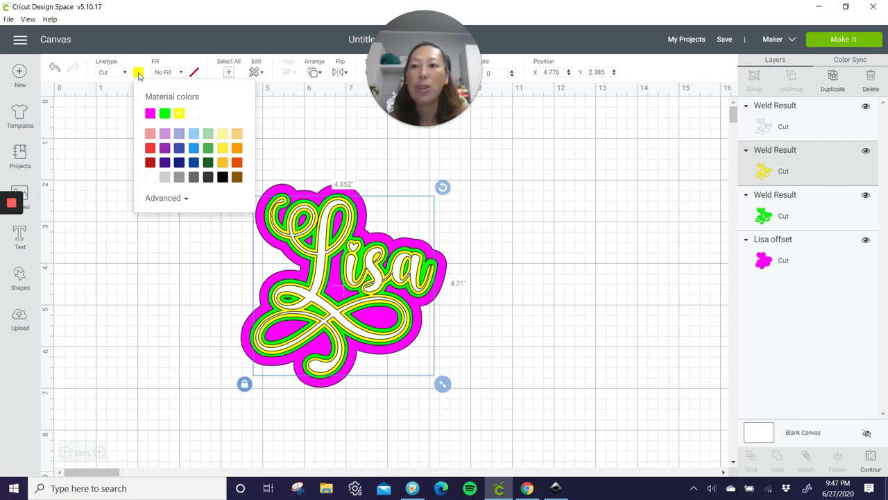
pyautogui.click(194, 148)
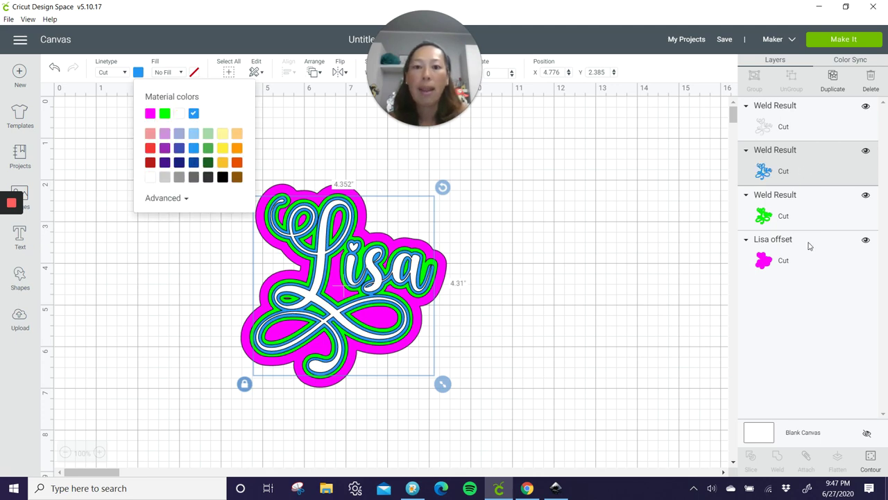
# Recolour the green welded layer magenta and the bottom Lisa offset yellow
pyautogui.click(782, 217)
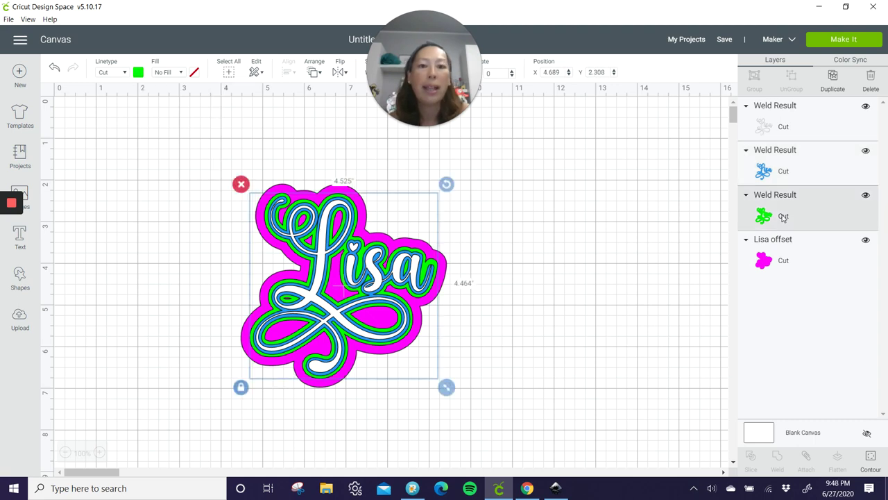
pyautogui.click(139, 72)
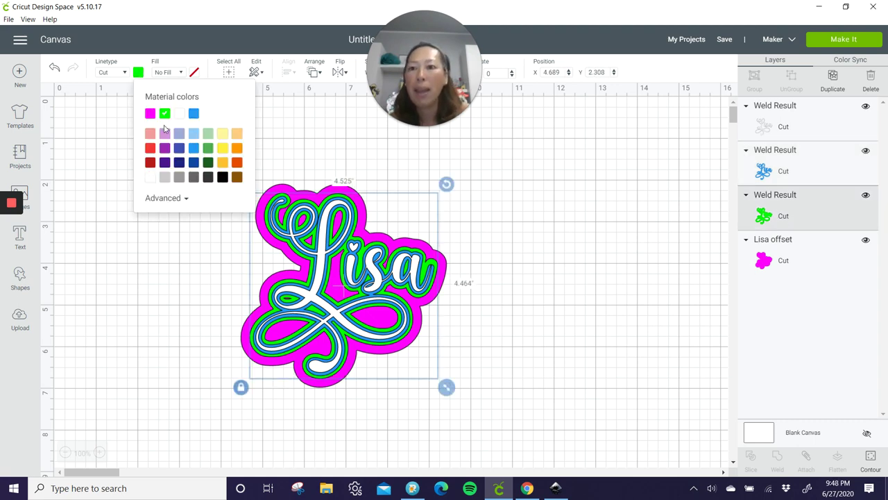
pyautogui.click(150, 113)
pyautogui.click(772, 251)
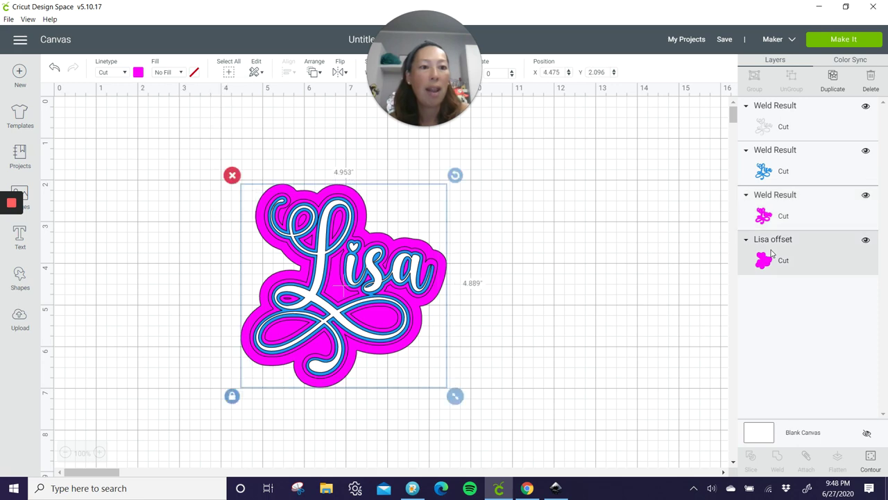
pyautogui.click(139, 72)
pyautogui.click(164, 114)
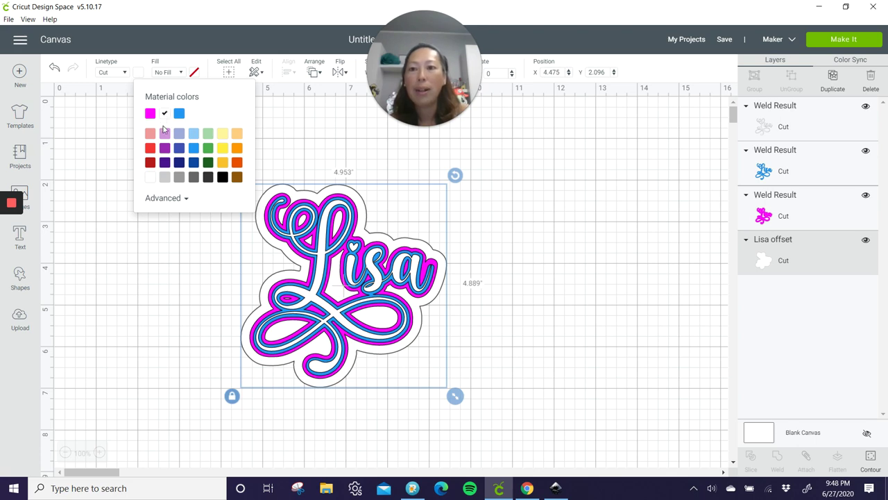
pyautogui.click(222, 150)
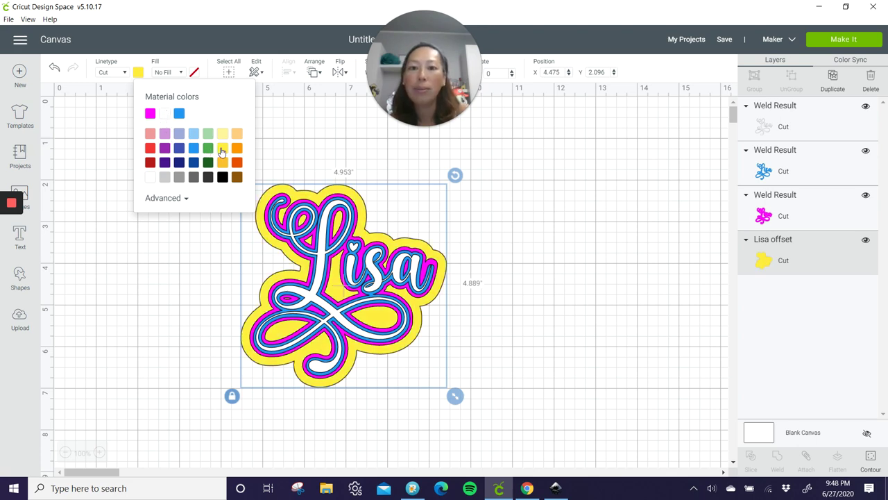
pyautogui.click(533, 258)
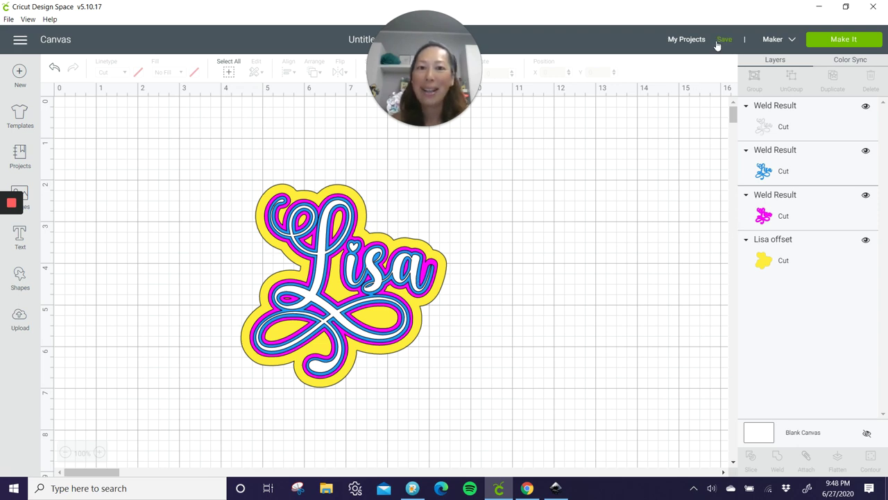
# Select all four Lisa layers and drag the design to about X 2.295, Y 0.651
pyautogui.click(397, 289)
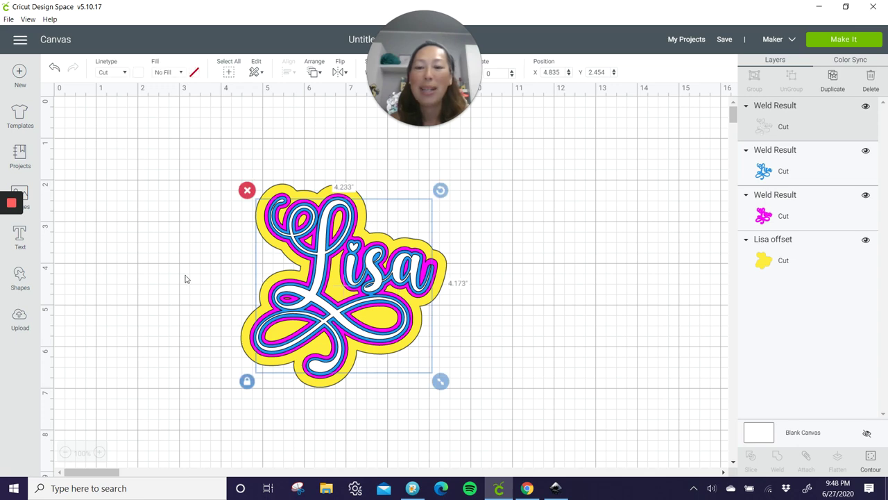
pyautogui.moveTo(195, 167); pyautogui.dragTo(540, 416)
pyautogui.moveTo(426, 307); pyautogui.dragTo(335, 248)
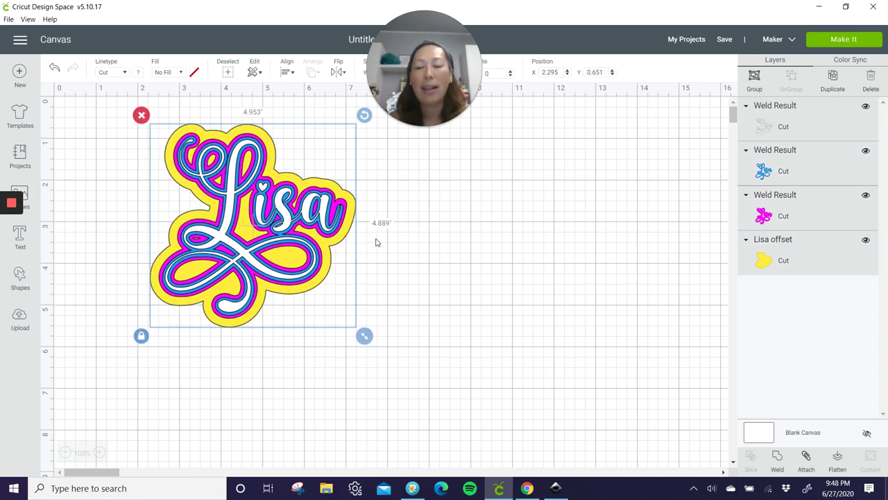